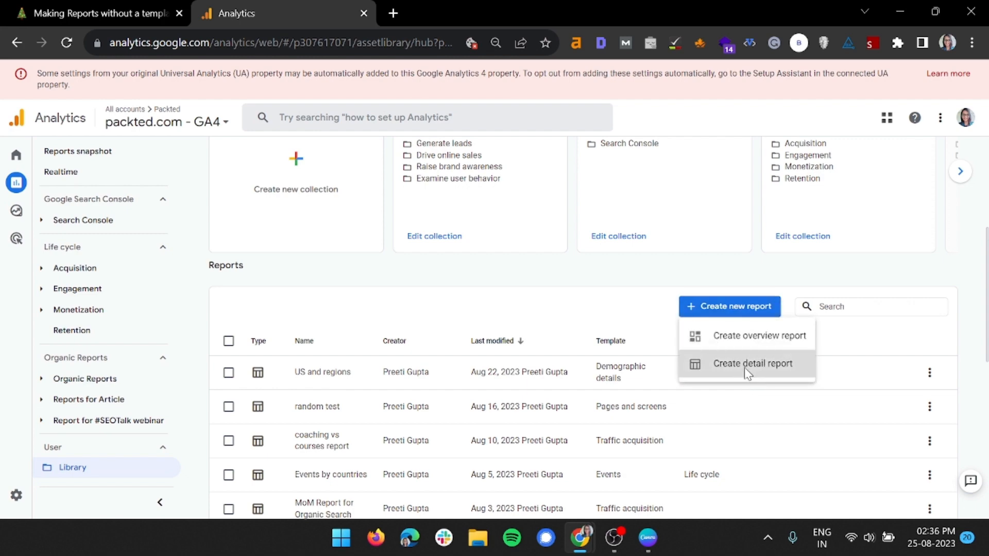
Create a new detail report from the Blank option, without a template.
{"action": "left_click", "coordinate": [745, 367]}
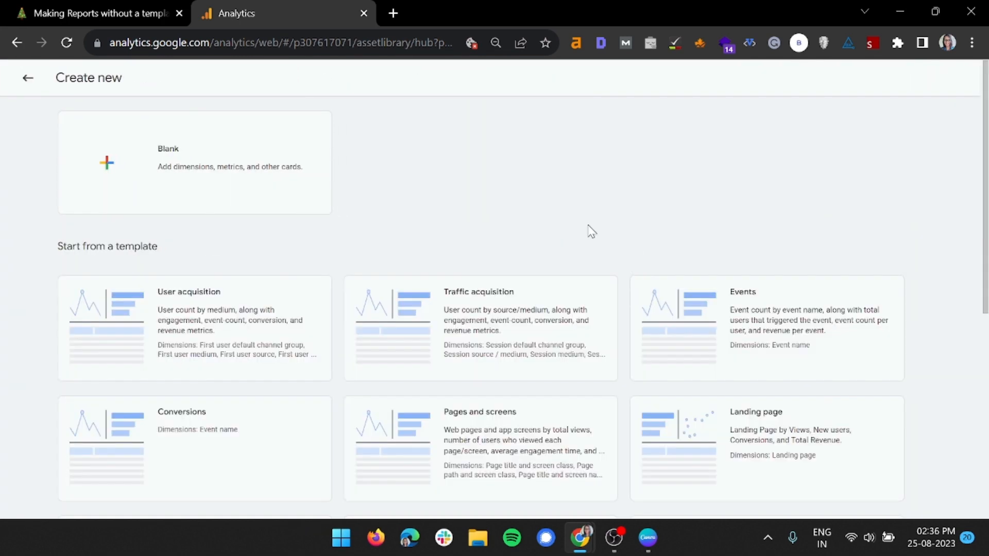
{"action": "left_click", "coordinate": [204, 178]}
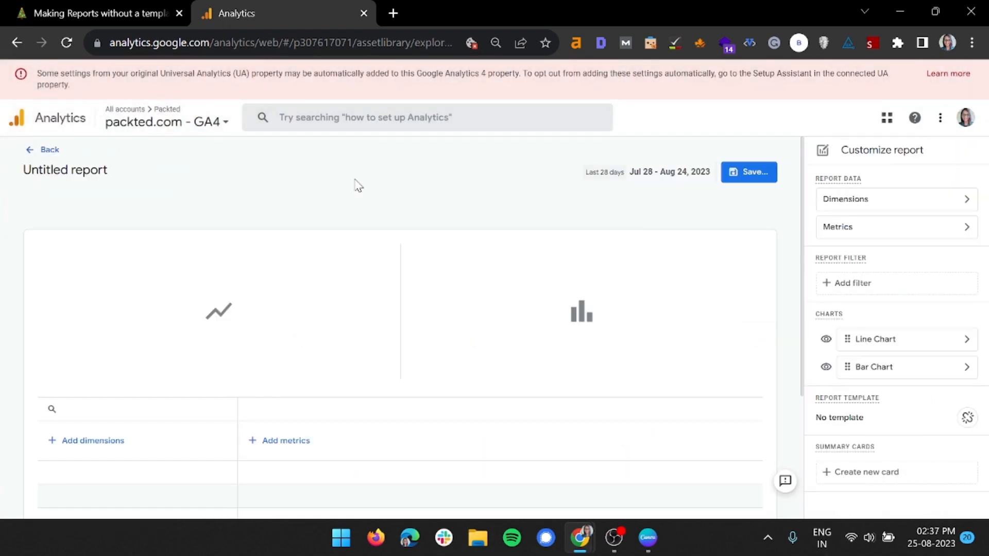
{"action": "scroll", "coordinate": [288, 366], "scroll_direction": "down", "scroll_amount": 4}
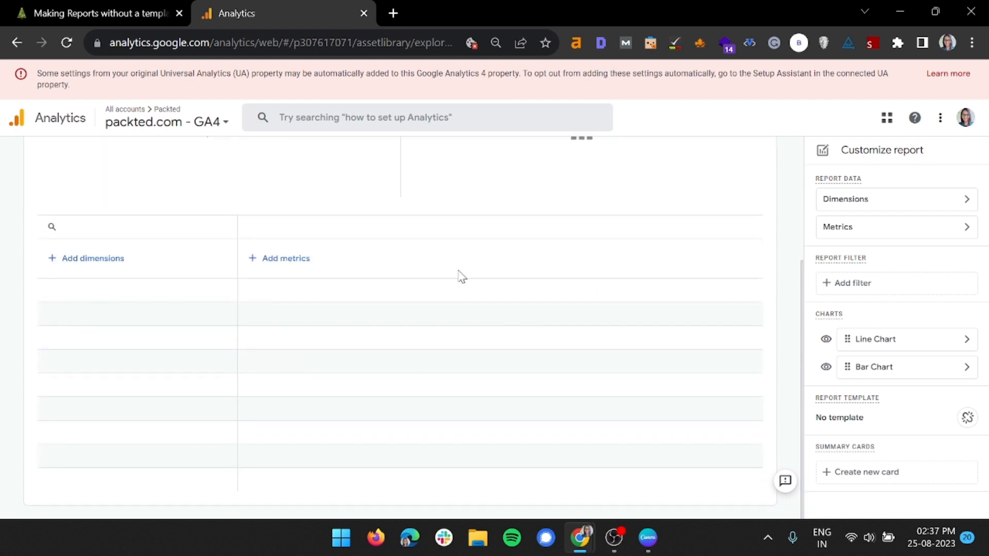
{"action": "scroll", "coordinate": [345, 382], "scroll_direction": "up", "scroll_amount": 4}
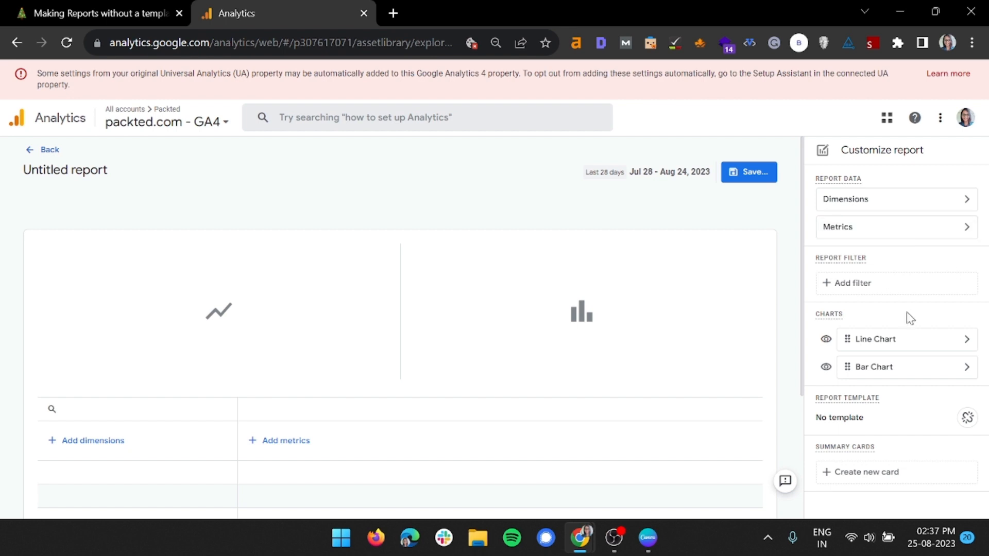
Examine the dimensions available for the report, from Attribution through Geography and Link to Time.
{"action": "left_click", "coordinate": [886, 205]}
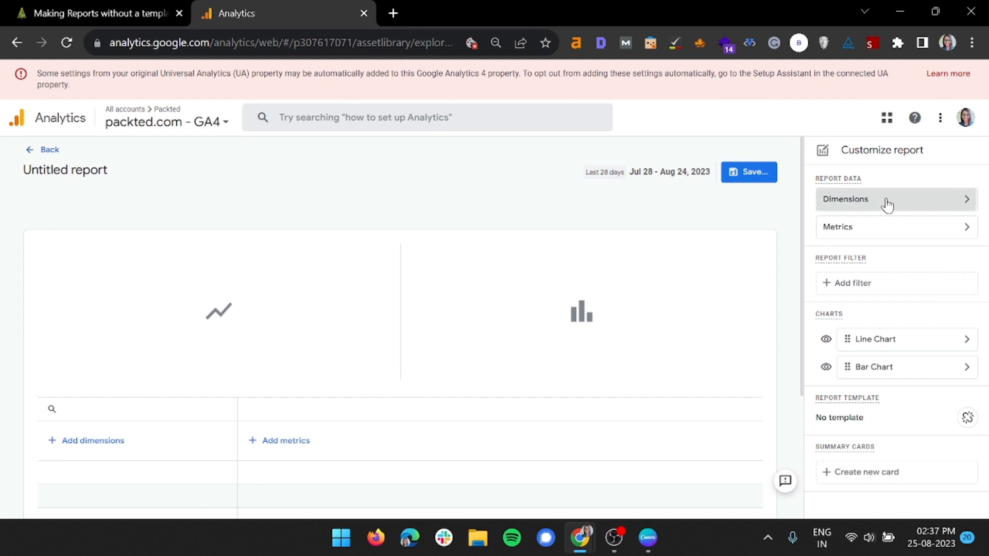
{"action": "left_click", "coordinate": [879, 219]}
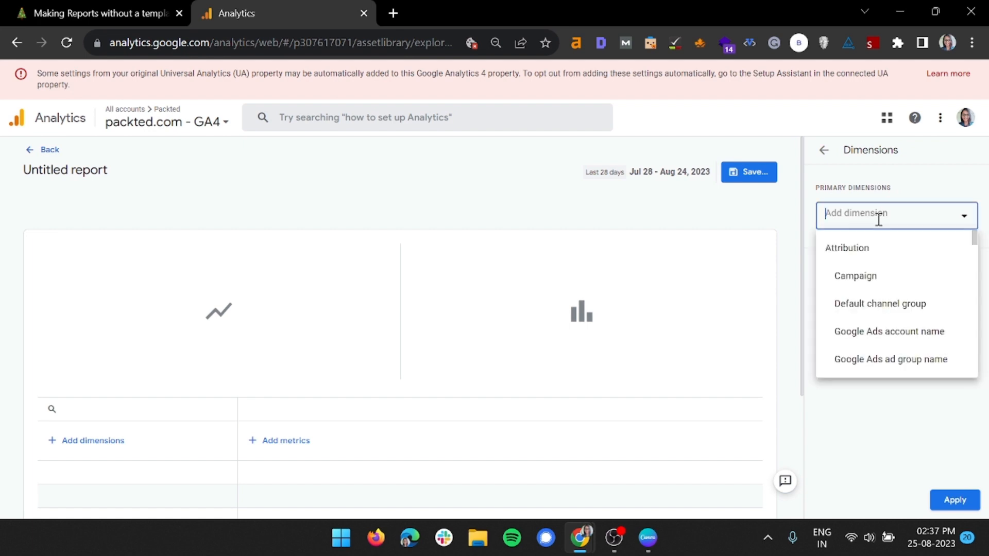
{"action": "left_click_drag", "start_coordinate": [970, 237], "coordinate": [974, 286]}
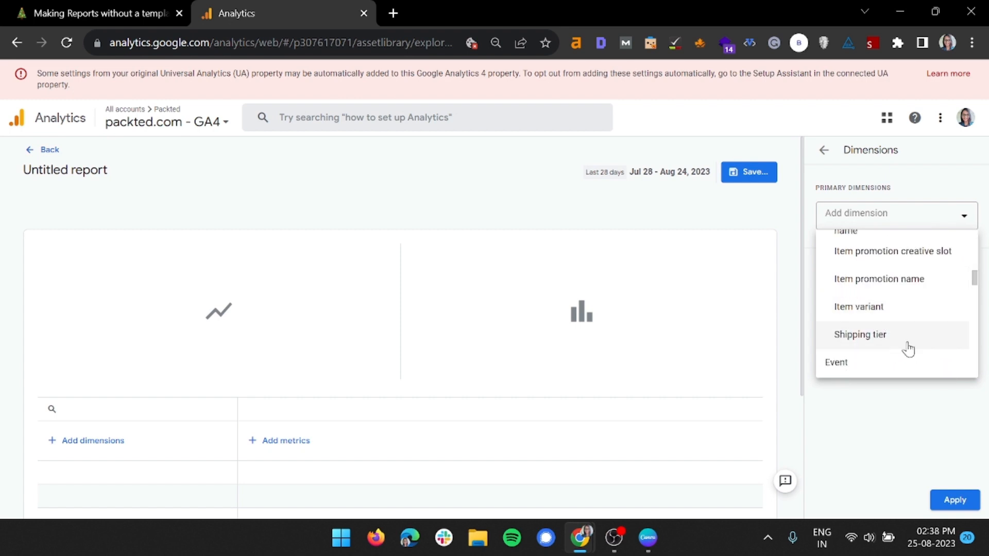
{"action": "left_click_drag", "start_coordinate": [974, 282], "coordinate": [976, 293]}
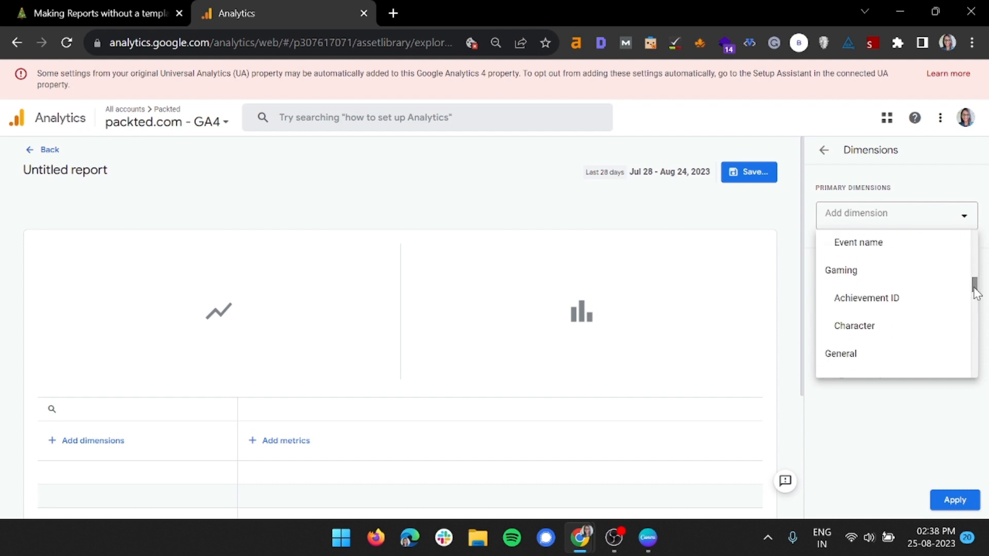
{"action": "left_click_drag", "start_coordinate": [975, 294], "coordinate": [976, 304]}
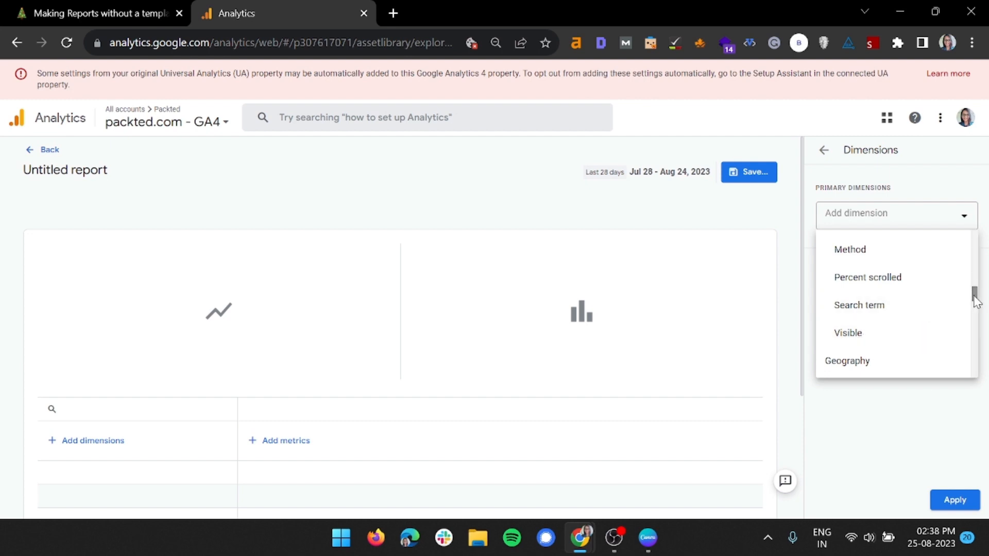
{"action": "left_click_drag", "start_coordinate": [971, 295], "coordinate": [970, 303]}
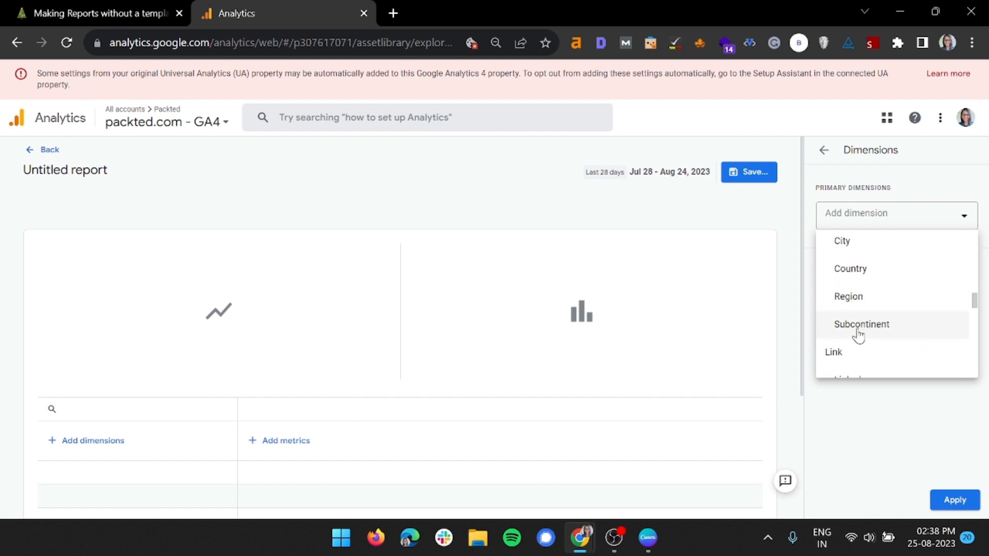
{"action": "scroll", "coordinate": [974, 306], "scroll_direction": "down", "scroll_amount": 3}
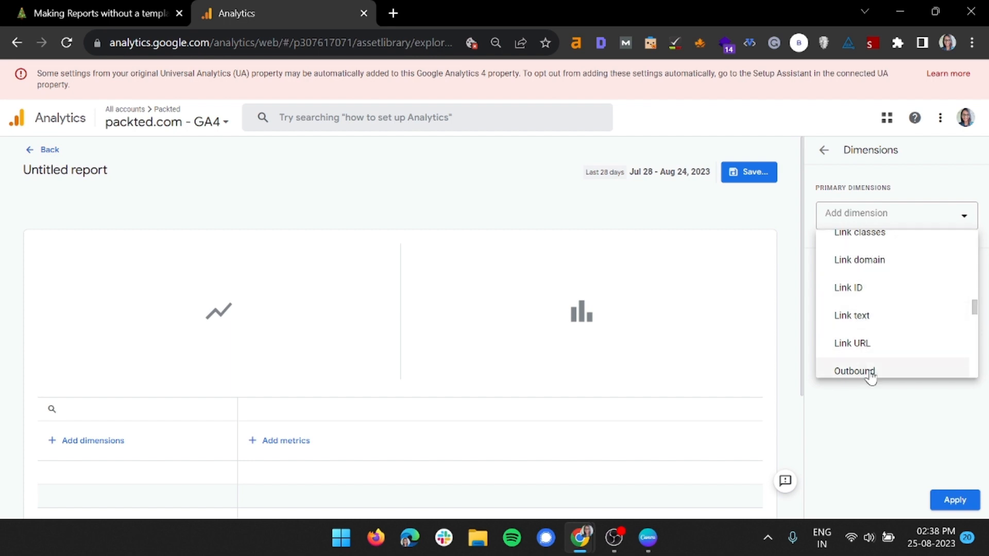
{"action": "left_click_drag", "start_coordinate": [975, 318], "coordinate": [964, 357]}
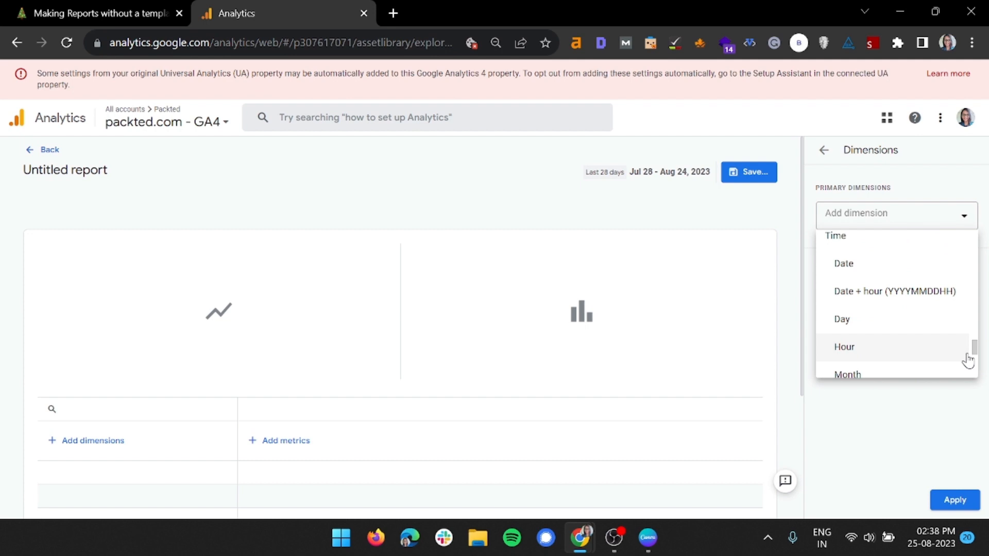
{"action": "left_click", "coordinate": [933, 402]}
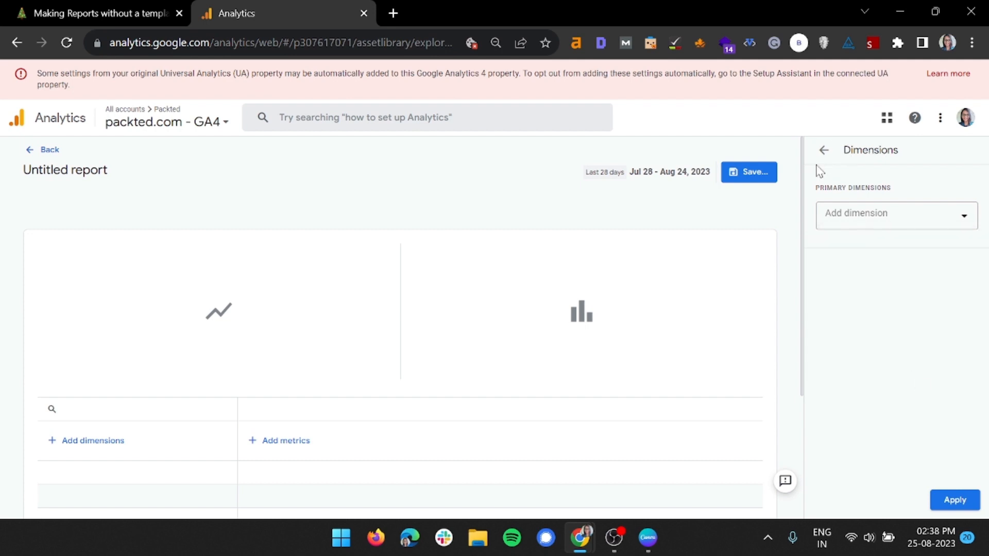
{"action": "left_click", "coordinate": [821, 156]}
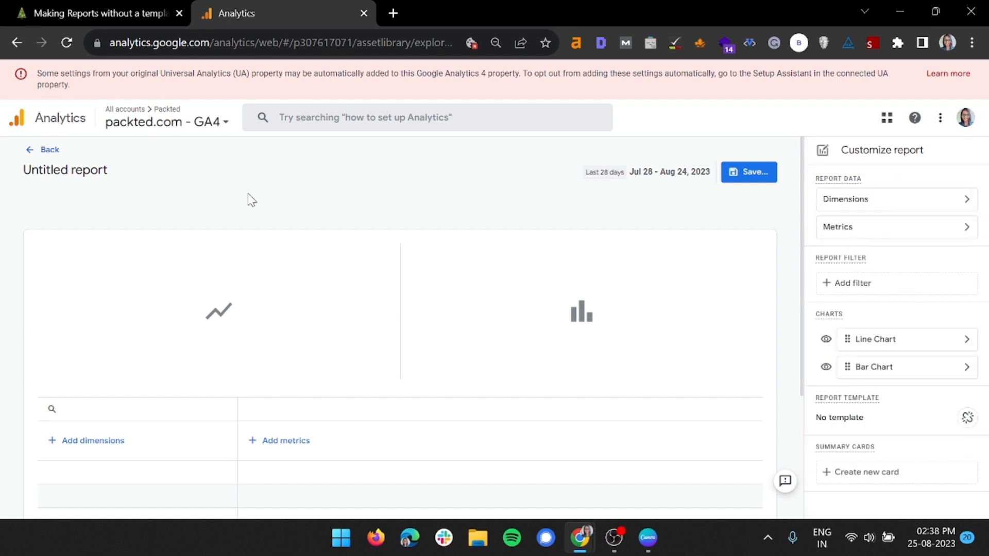
Add Subcontinent as the report's primary dimension and apply it.
{"action": "left_click", "coordinate": [837, 206]}
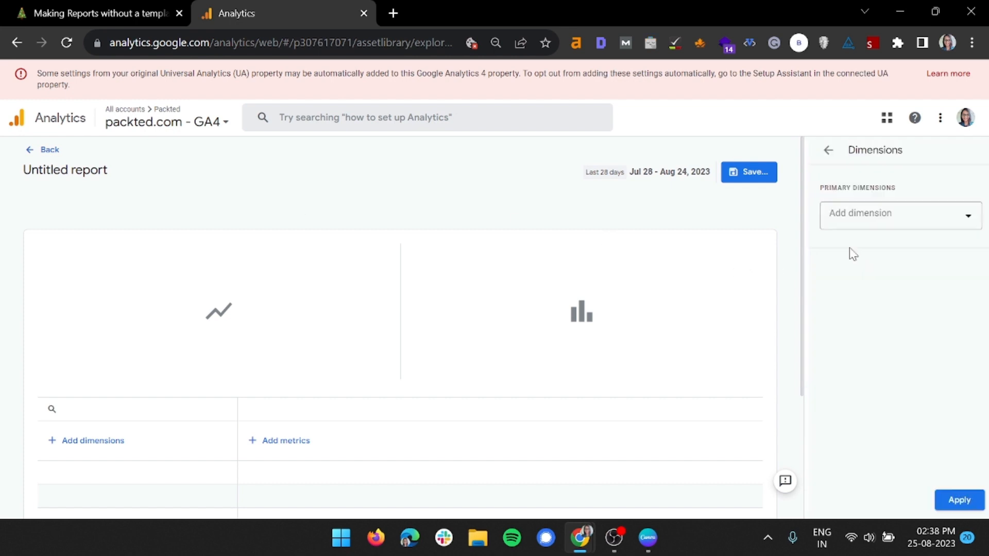
{"action": "left_click", "coordinate": [845, 219]}
{"action": "type", "text": "subcon"}
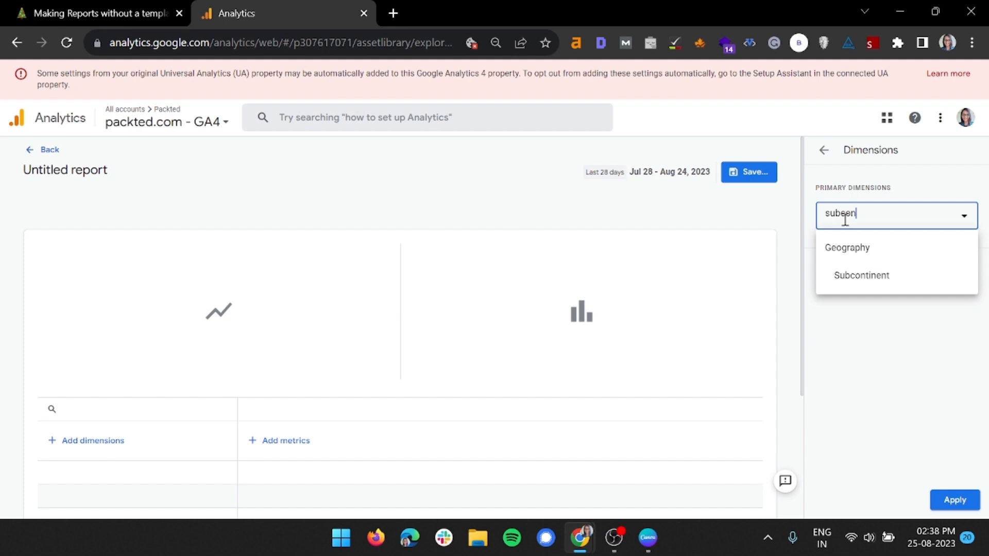
{"action": "left_click", "coordinate": [862, 284]}
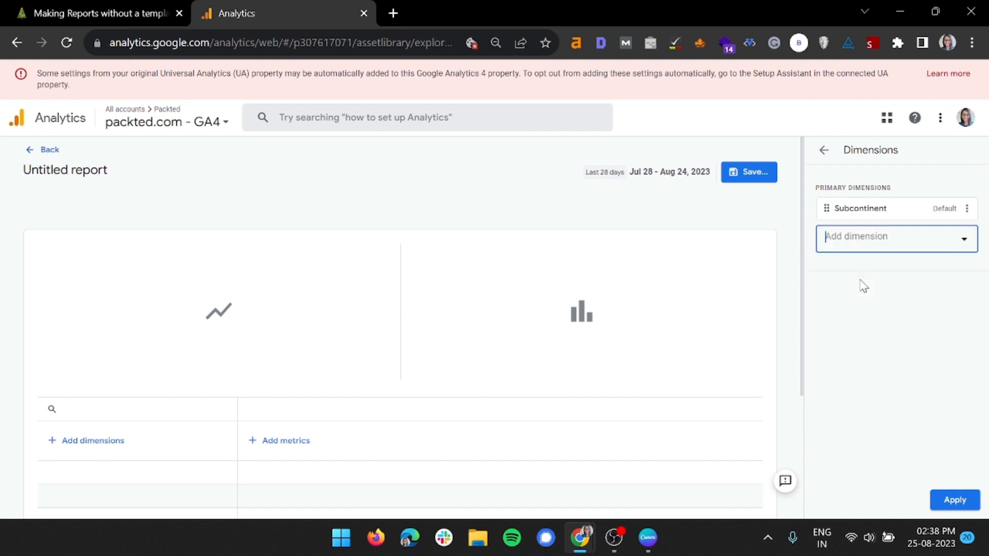
{"action": "left_click", "coordinate": [943, 502]}
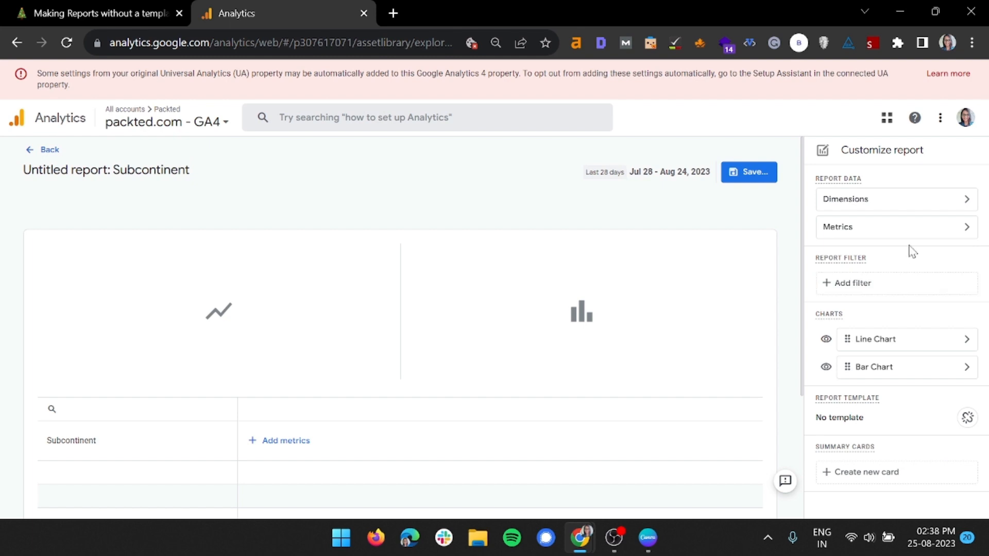
Add Total users and Average engagement time to the report's metrics.
{"action": "left_click", "coordinate": [910, 228]}
{"action": "left_click", "coordinate": [904, 212]}
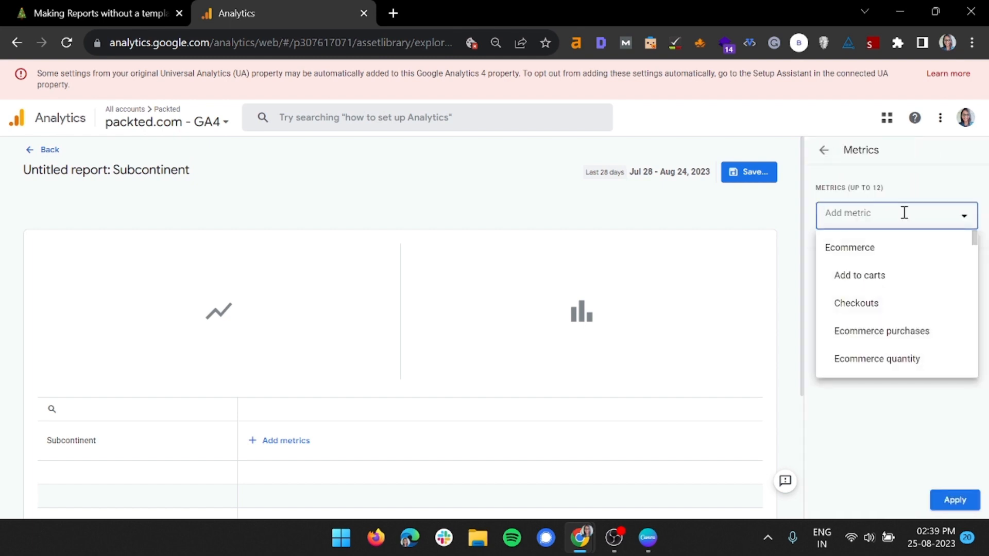
{"action": "type", "text": "total"}
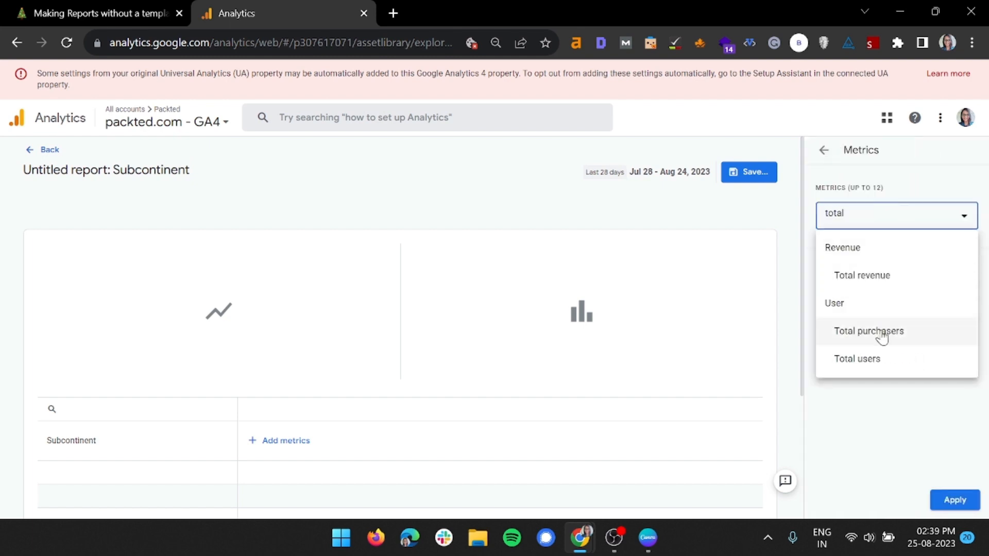
{"action": "left_click", "coordinate": [876, 358]}
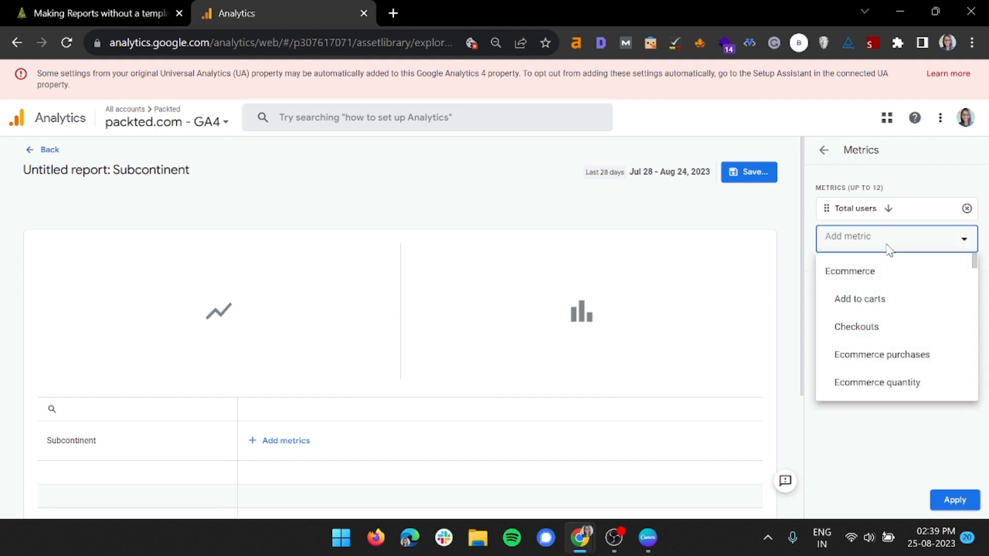
{"action": "type", "text": "ave"}
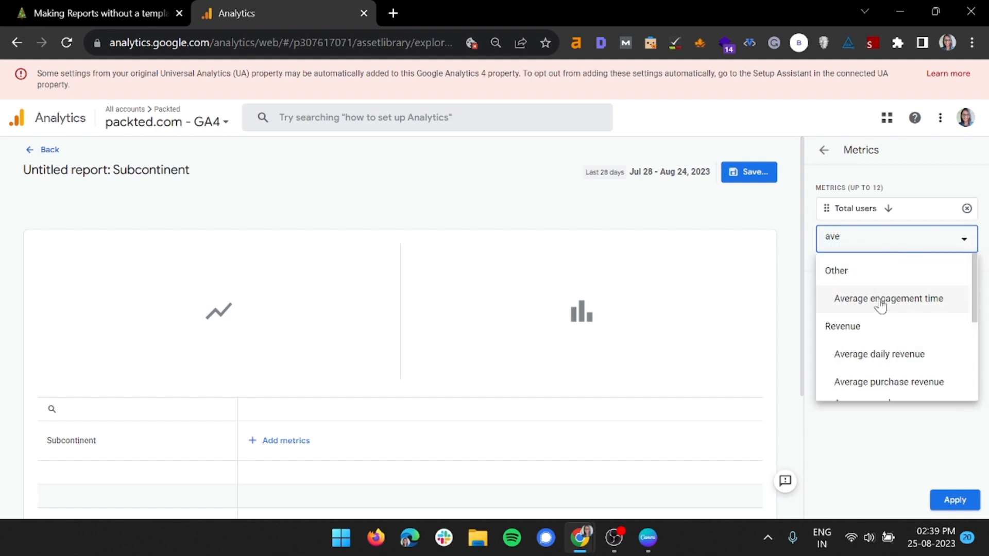
{"action": "left_click", "coordinate": [876, 300]}
Add Sessions as the third metric and apply the metrics to the report.
{"action": "left_click", "coordinate": [874, 269]}
{"action": "type", "text": "sess"}
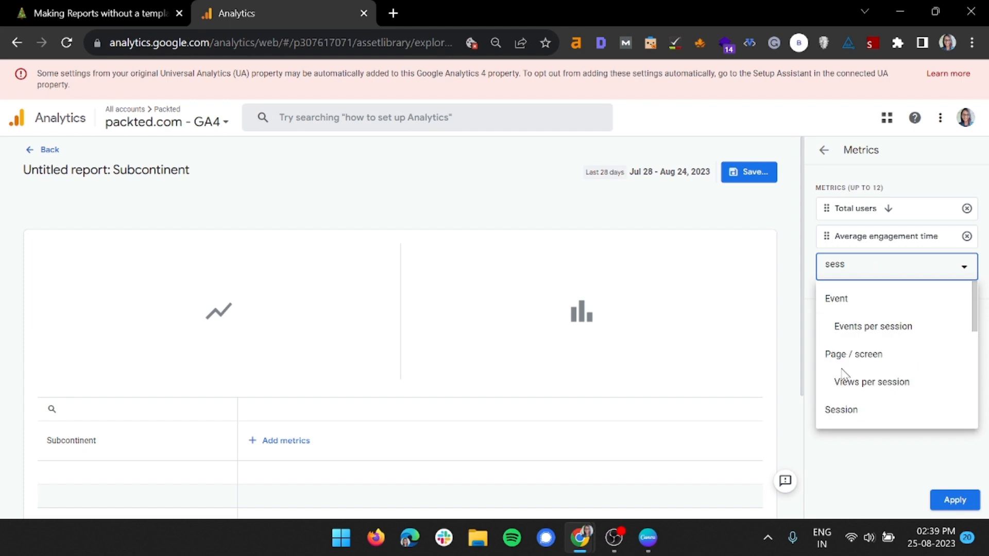
{"action": "scroll", "coordinate": [871, 365], "scroll_direction": "down", "scroll_amount": 3}
{"action": "left_click", "coordinate": [880, 352]}
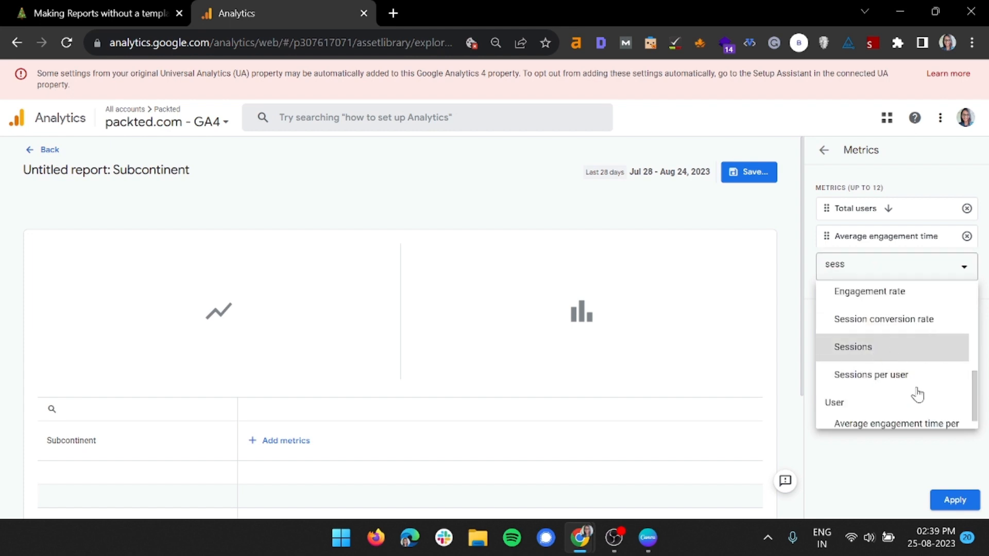
{"action": "left_click", "coordinate": [955, 501]}
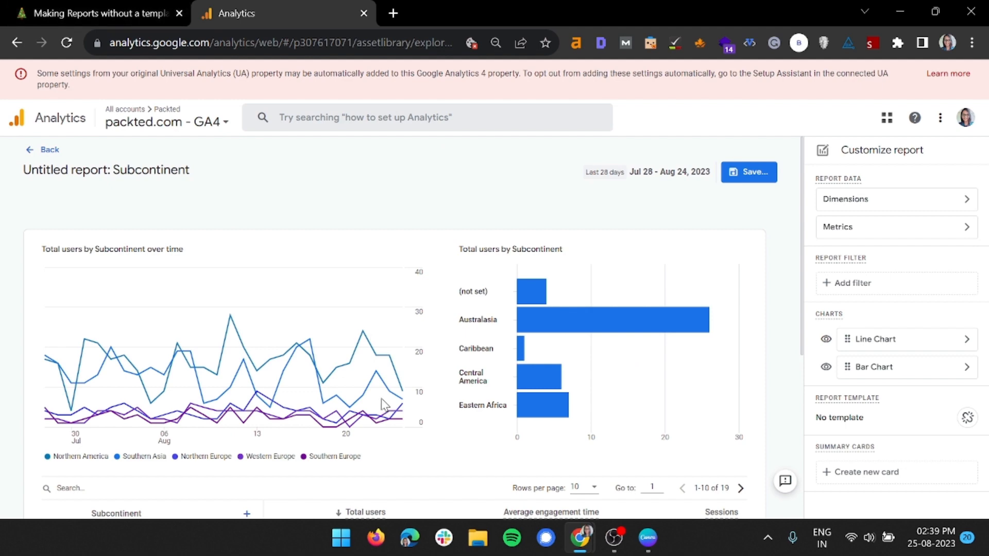
Set the subcontinent table to show 25 rows per page and look through its rows.
{"action": "scroll", "coordinate": [345, 287], "scroll_direction": "down", "scroll_amount": 5}
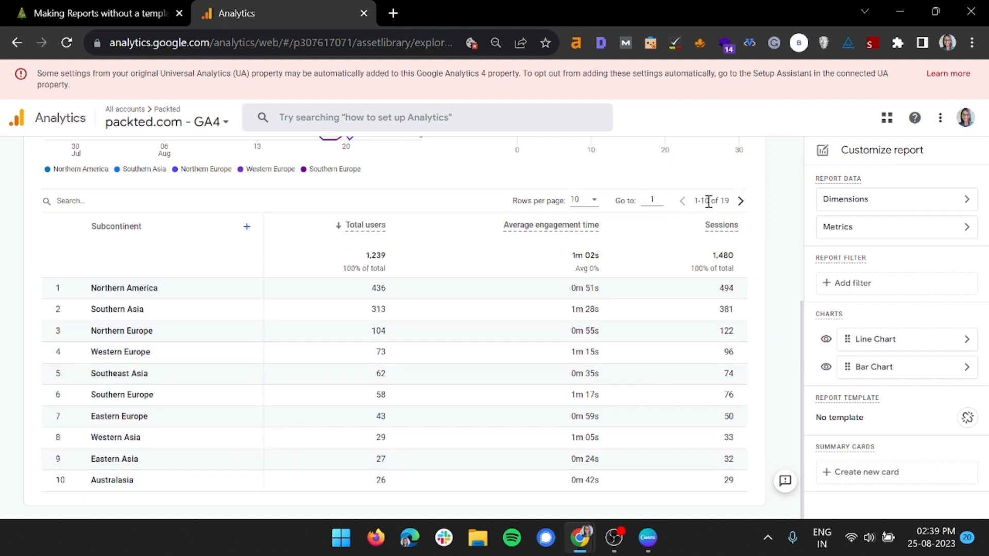
{"action": "left_click", "coordinate": [592, 201]}
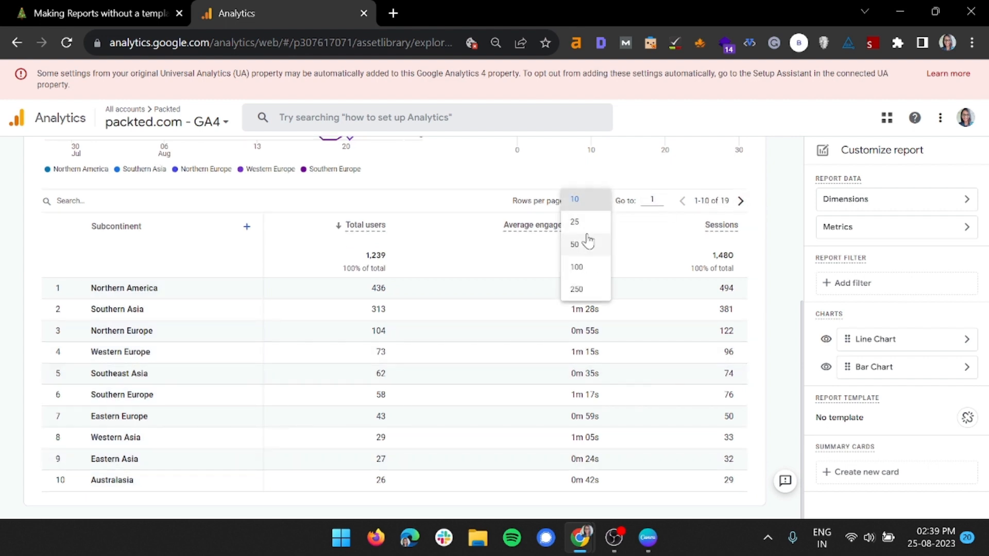
{"action": "left_click", "coordinate": [583, 227]}
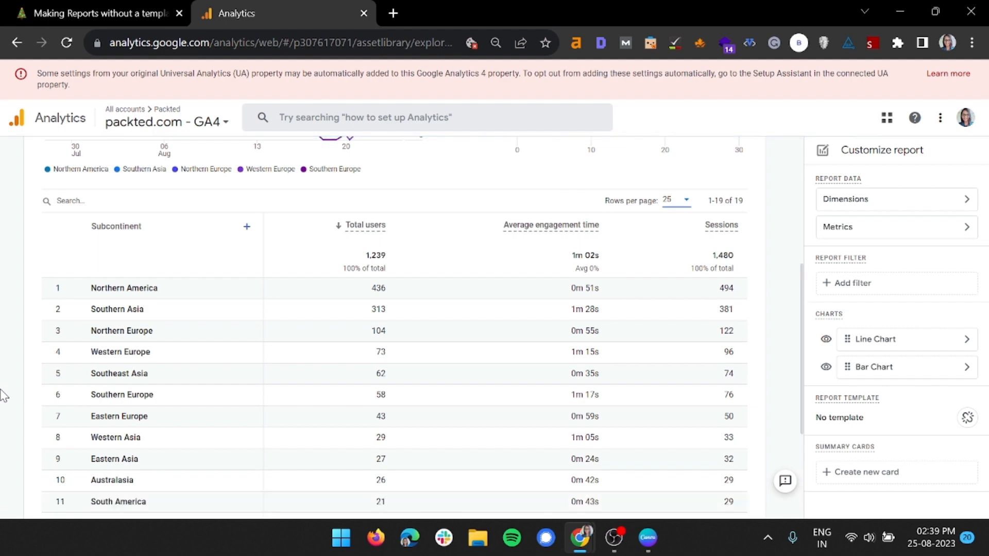
{"action": "scroll", "coordinate": [6, 399], "scroll_direction": "down", "scroll_amount": 4}
{"action": "scroll", "coordinate": [221, 470], "scroll_direction": "up", "scroll_amount": 10}
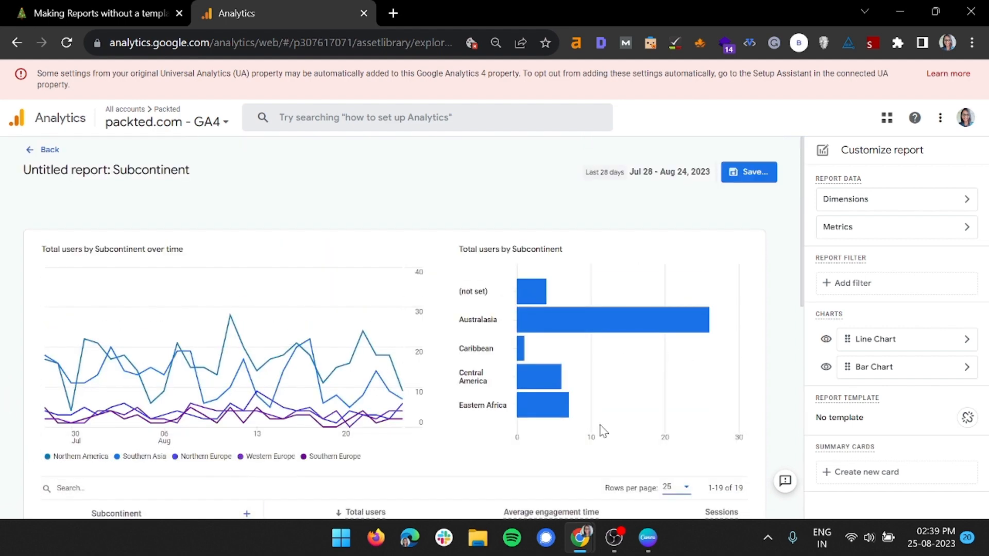
Change the report's line chart to a scatter chart and apply it.
{"action": "left_click", "coordinate": [967, 344]}
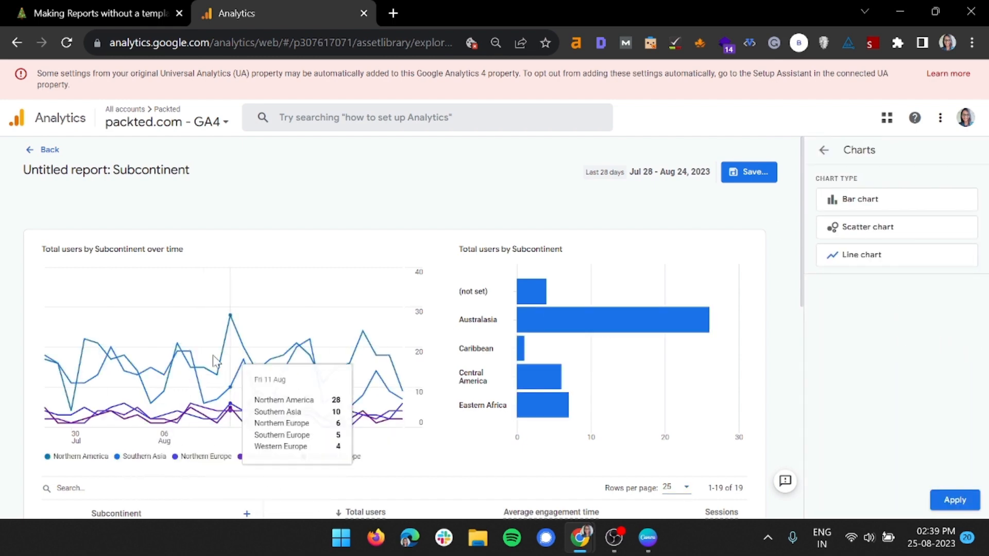
{"action": "left_click", "coordinate": [869, 230]}
{"action": "left_click", "coordinate": [955, 501]}
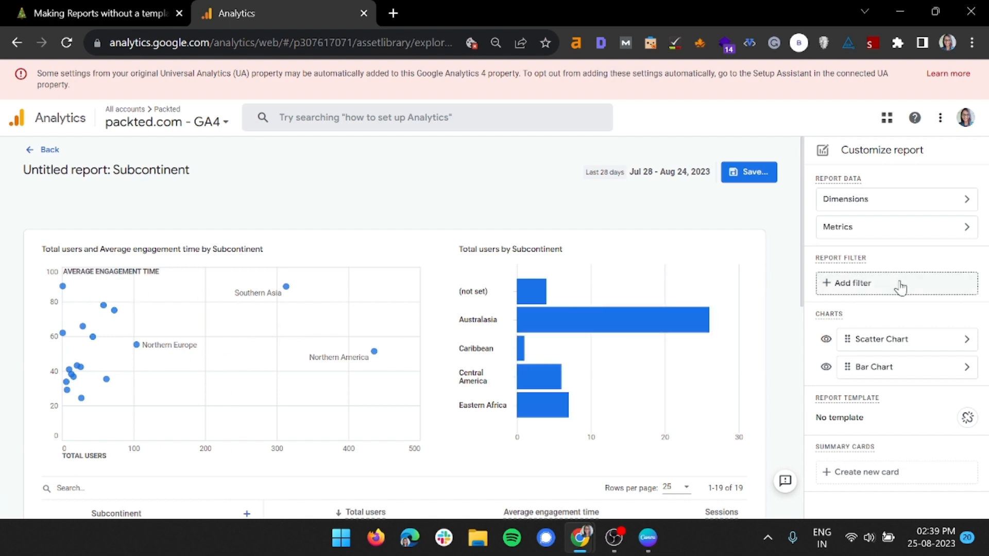
Change the report's bar chart to a line chart, apply it and review the report down to the table's end.
{"action": "left_click", "coordinate": [966, 367]}
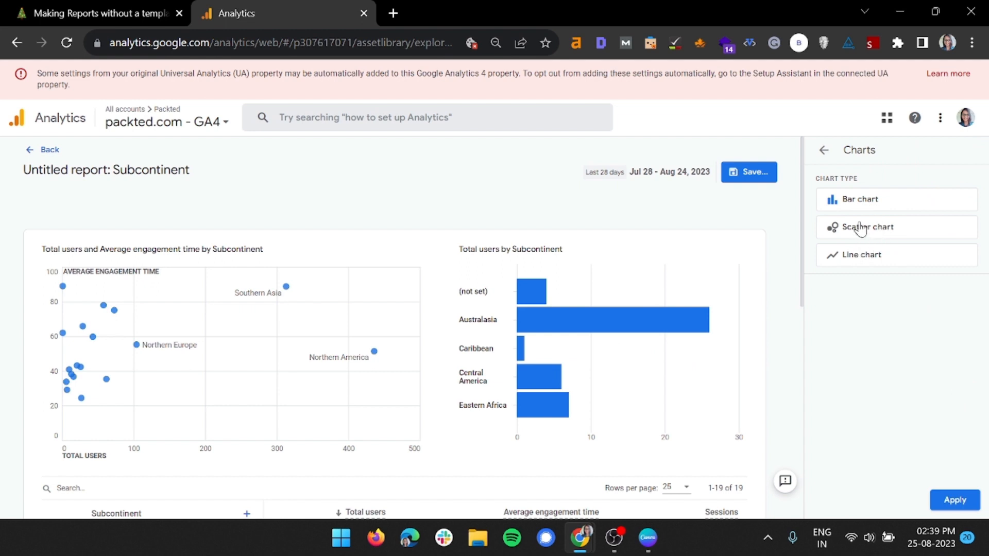
{"action": "left_click", "coordinate": [858, 255]}
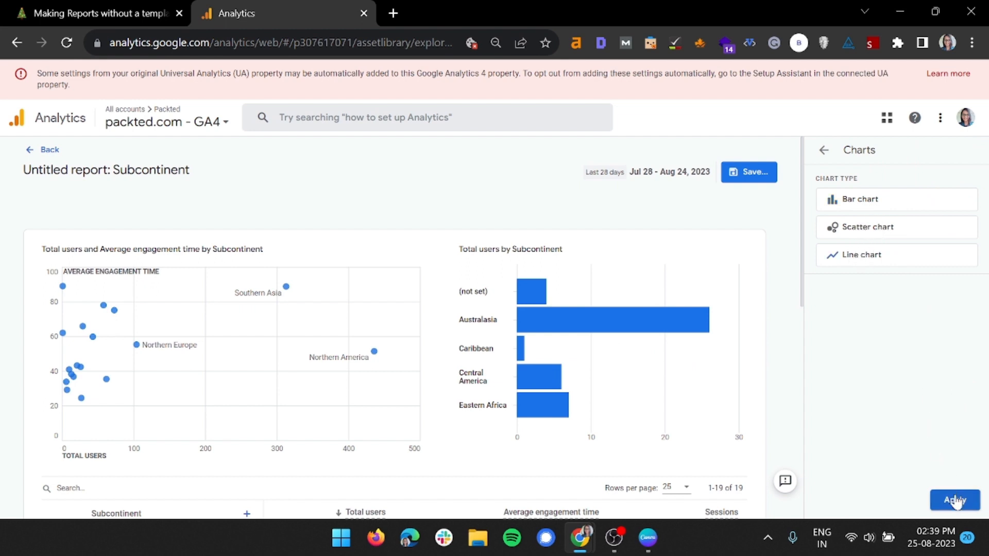
{"action": "left_click", "coordinate": [954, 499]}
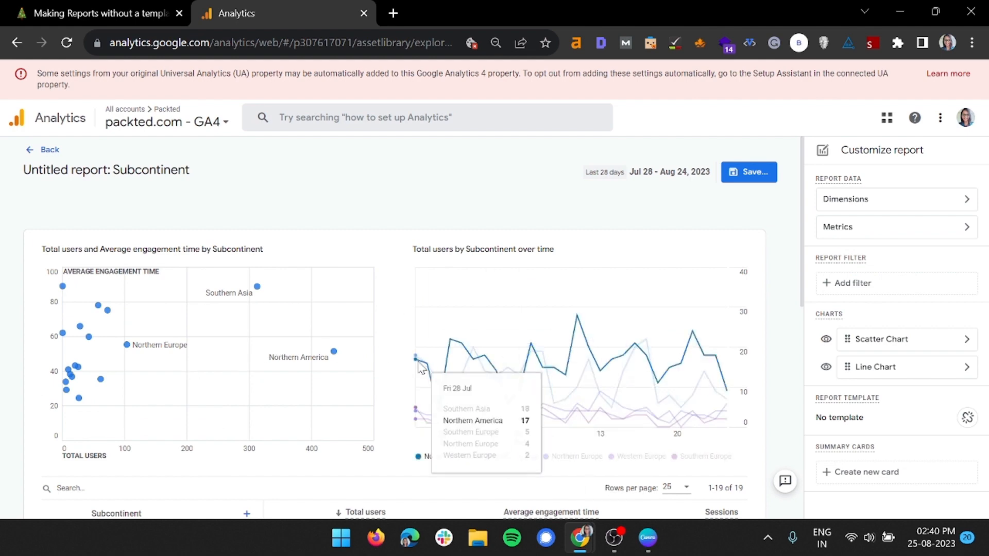
{"action": "scroll", "coordinate": [421, 370], "scroll_direction": "down", "scroll_amount": 5}
{"action": "scroll", "coordinate": [2, 376], "scroll_direction": "down", "scroll_amount": 4}
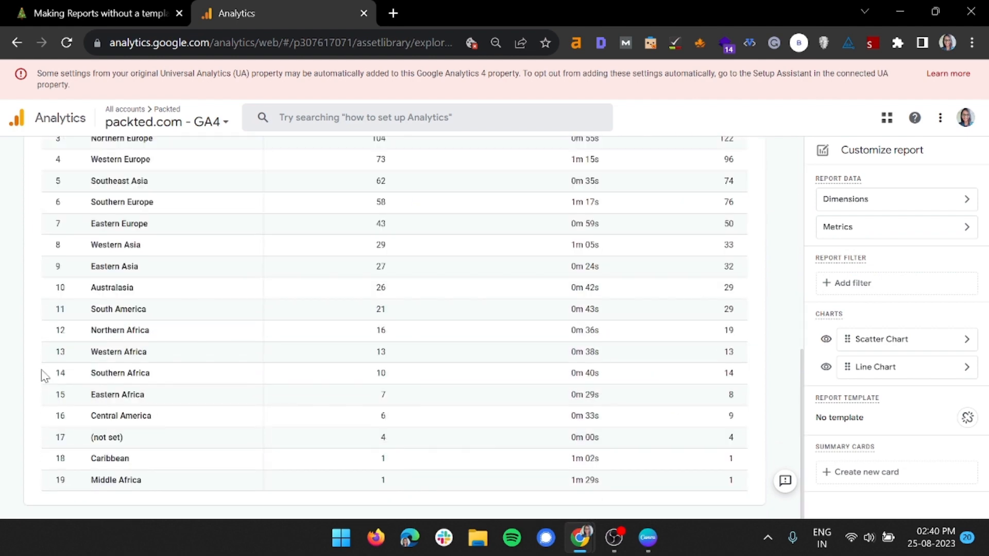
Start a report filter on the Session medium dimension.
{"action": "scroll", "coordinate": [148, 342], "scroll_direction": "up", "scroll_amount": 9}
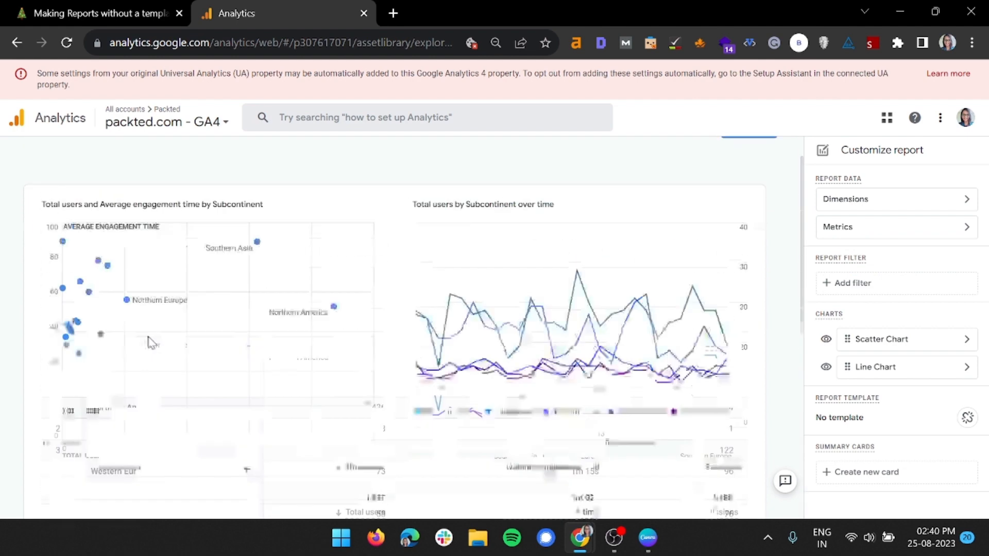
{"action": "left_click", "coordinate": [870, 293]}
{"action": "left_click", "coordinate": [864, 231]}
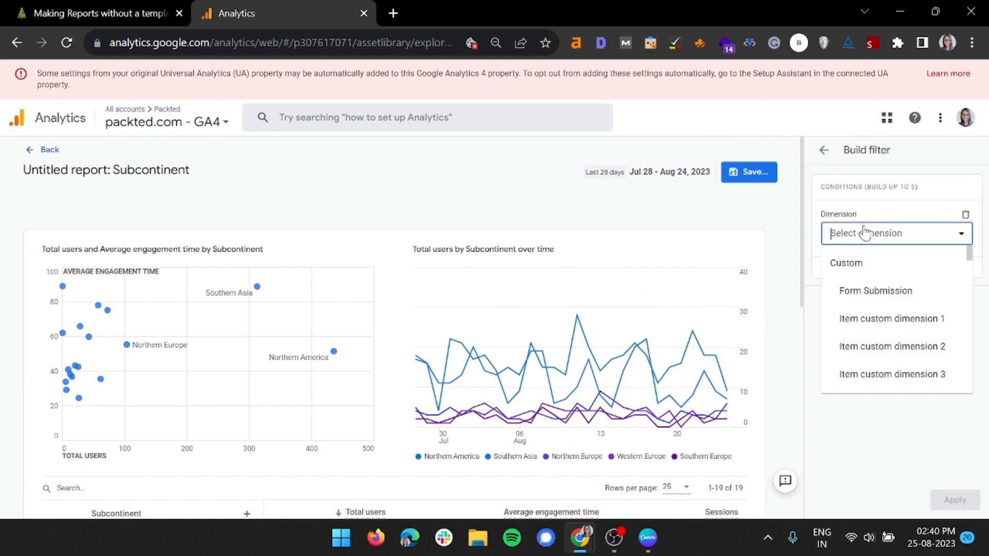
{"action": "type", "text": "med"}
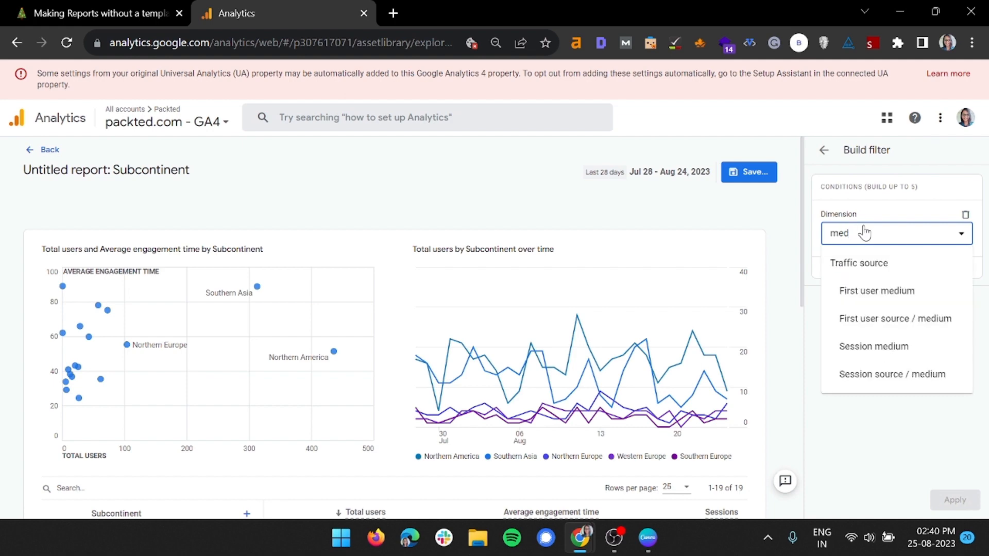
{"action": "type", "text": "iu"}
{"action": "left_click", "coordinate": [873, 346]}
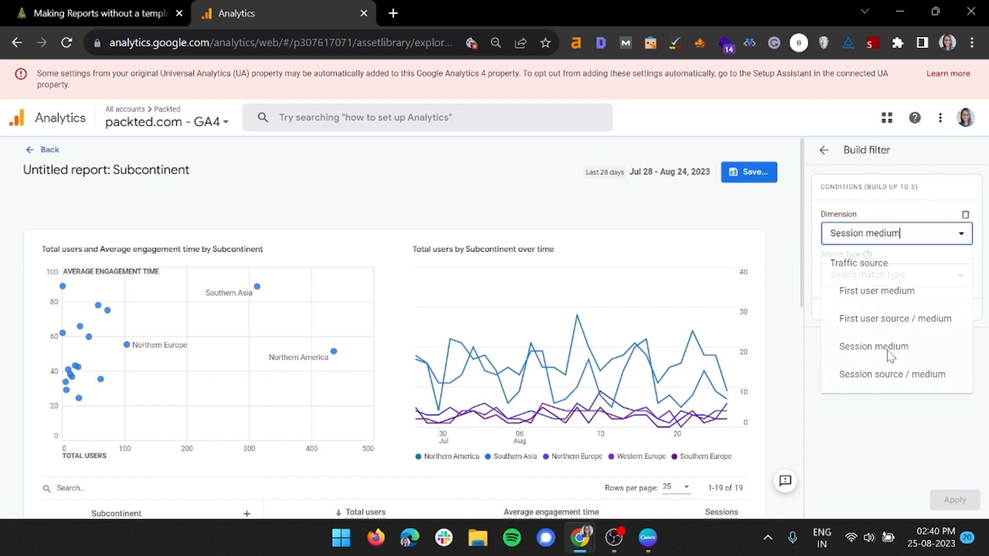
Set the Session medium condition to exactly match the value organic.
{"action": "left_click", "coordinate": [874, 286]}
{"action": "left_click", "coordinate": [867, 305]}
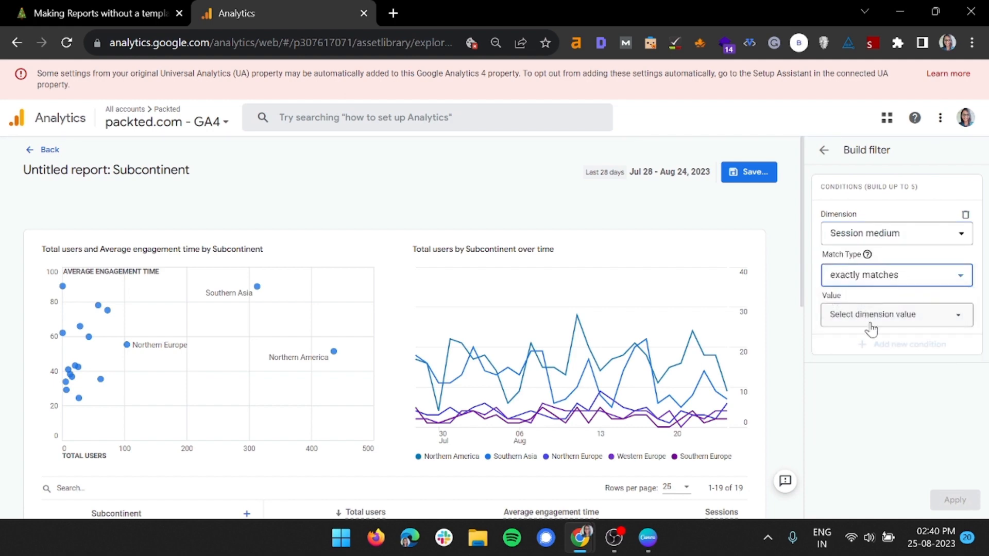
{"action": "left_click", "coordinate": [872, 321]}
{"action": "left_click", "coordinate": [871, 369]}
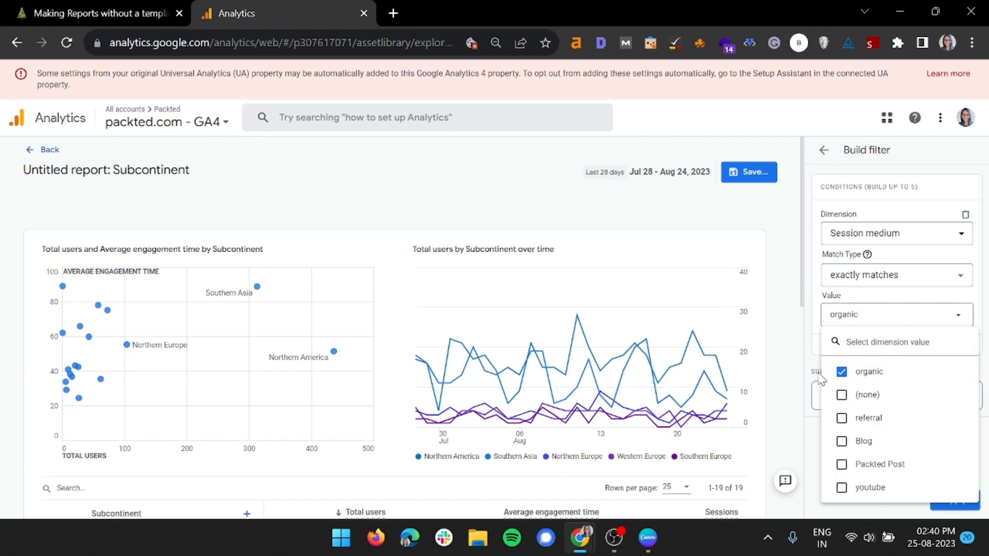
{"action": "left_click", "coordinate": [812, 380]}
Apply the Session medium filter to the subcontinent report and look over the filtered table.
{"action": "scroll", "coordinate": [426, 298], "scroll_direction": "down", "scroll_amount": 8}
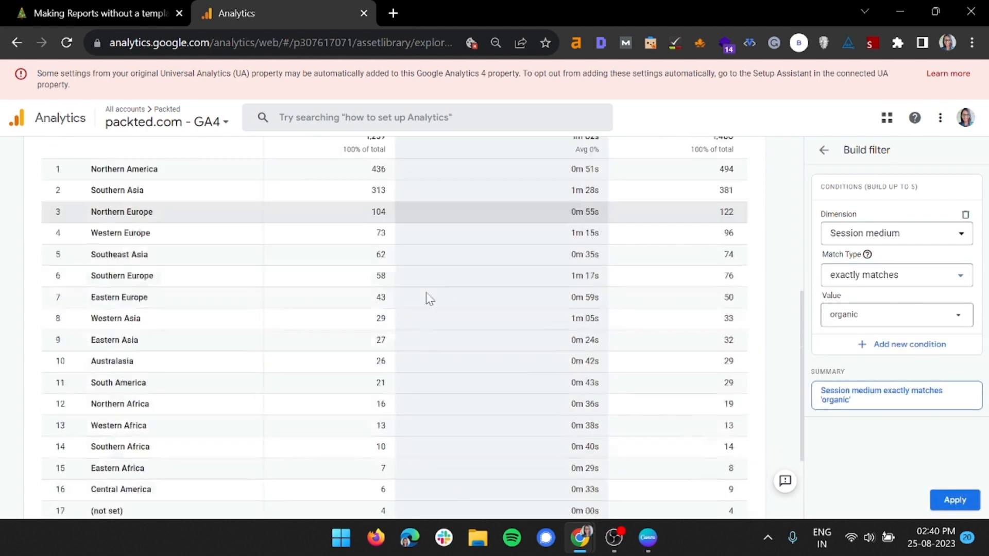
{"action": "scroll", "coordinate": [488, 372], "scroll_direction": "up", "scroll_amount": 6}
{"action": "scroll", "coordinate": [488, 372], "scroll_direction": "up", "scroll_amount": 3}
{"action": "left_click", "coordinate": [947, 504]}
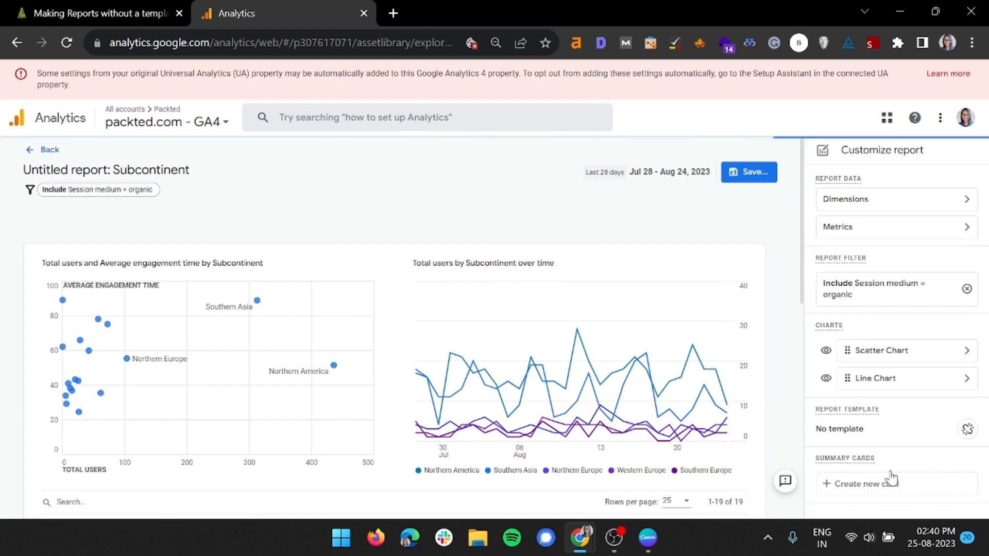
{"action": "scroll", "coordinate": [342, 374], "scroll_direction": "down", "scroll_amount": 5}
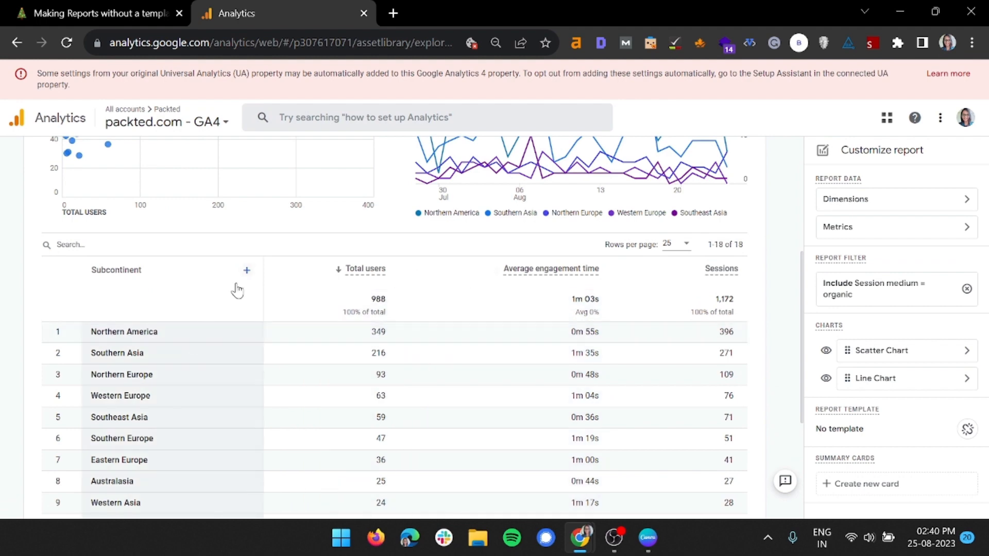
{"action": "scroll", "coordinate": [359, 304], "scroll_direction": "up", "scroll_amount": 5}
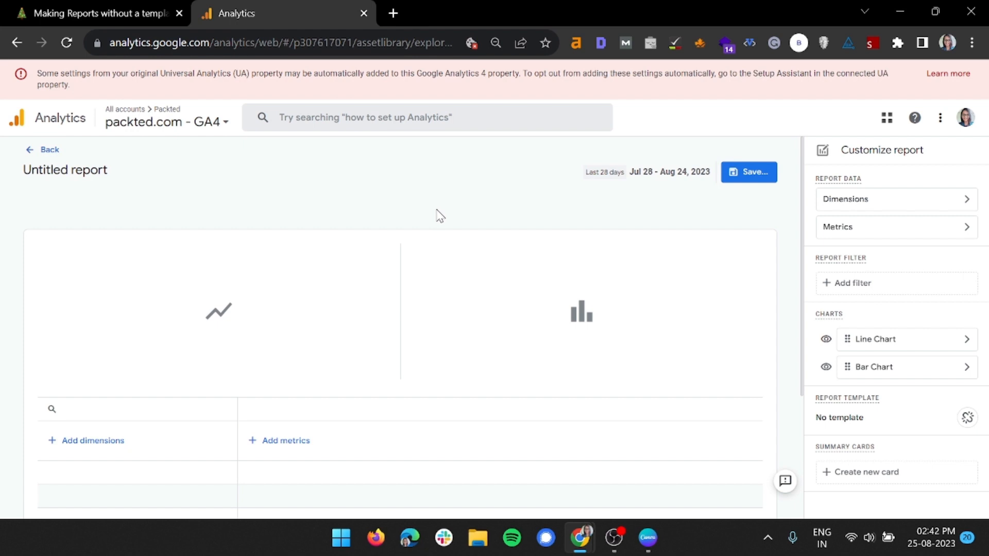
Add Link domain as the primary dimension of the blank report and apply it.
{"action": "left_click", "coordinate": [877, 206]}
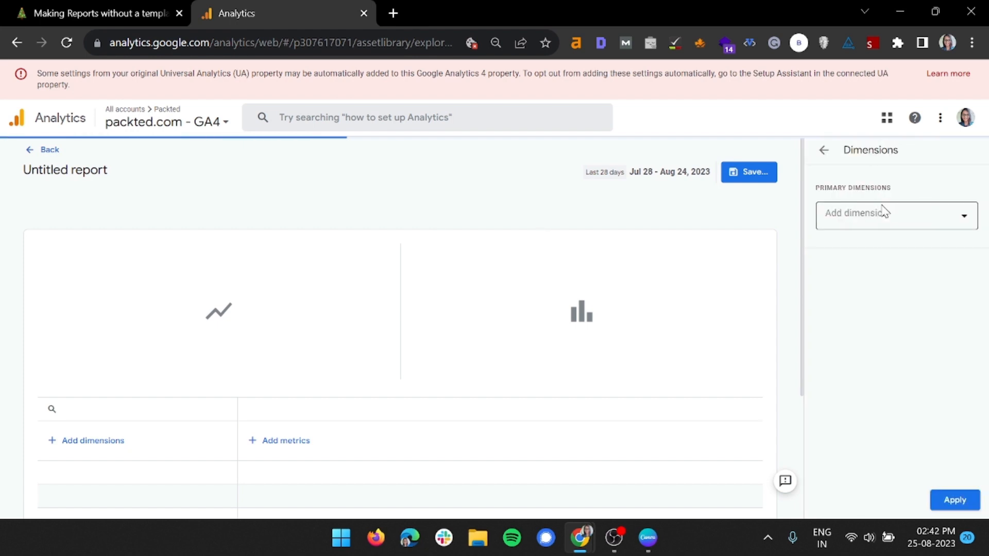
{"action": "left_click", "coordinate": [874, 216]}
{"action": "type", "text": "li"}
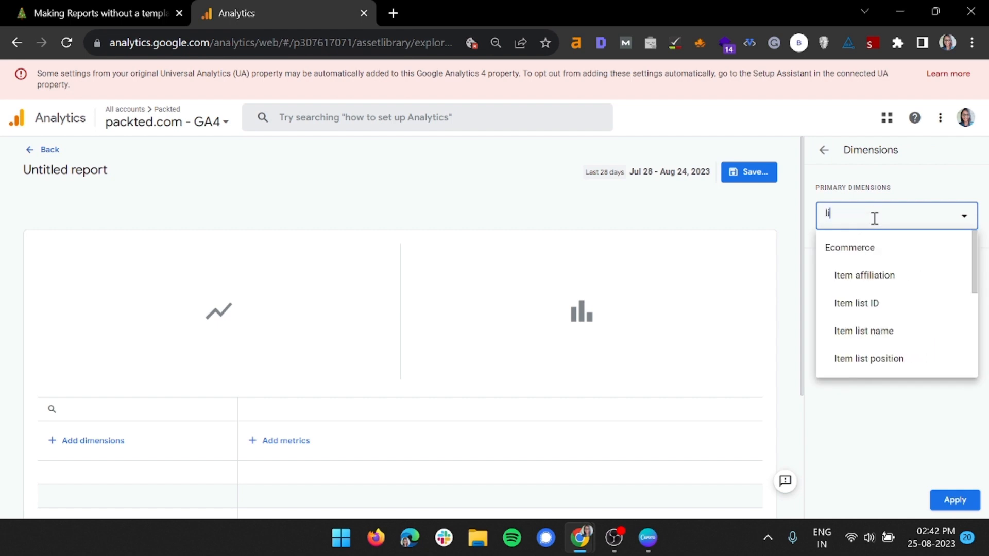
{"action": "type", "text": "nk doma"}
{"action": "key", "text": "Return"}
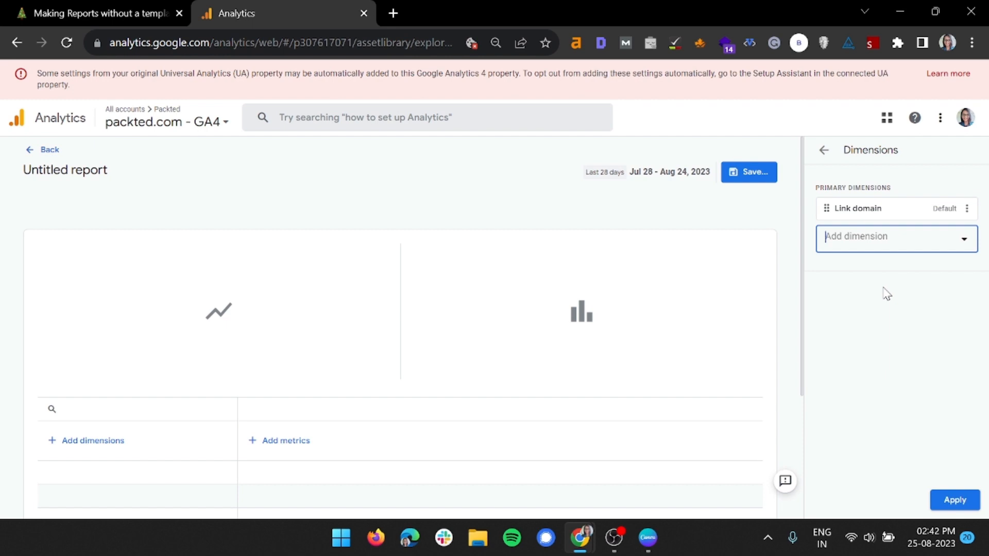
{"action": "left_click", "coordinate": [956, 500]}
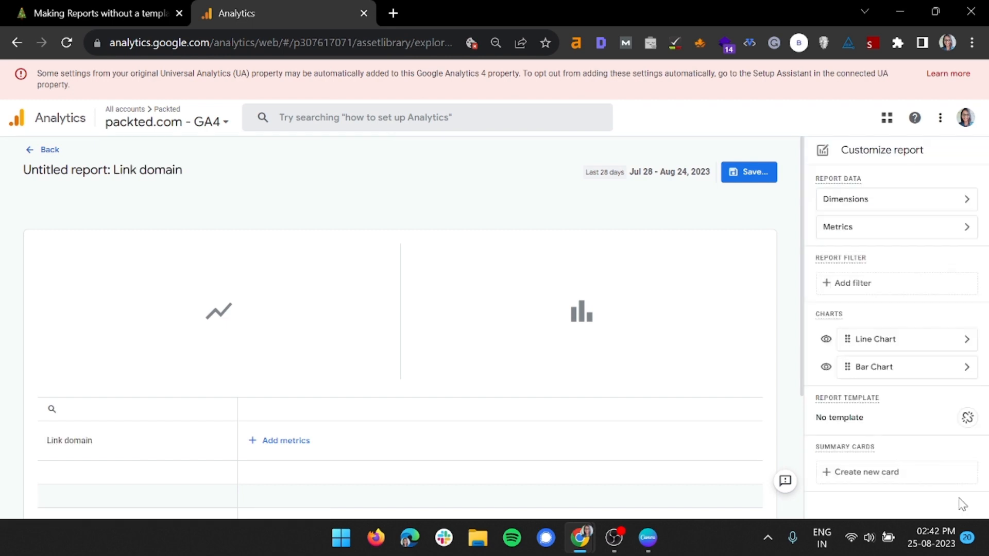
Add Total users and Sessions as the link domain report's first two metrics.
{"action": "left_click", "coordinate": [841, 233]}
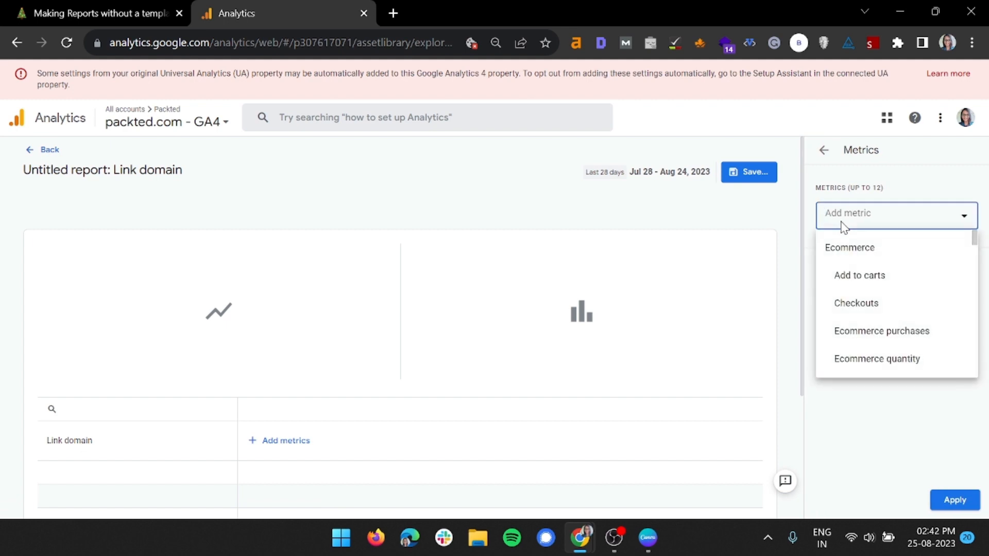
{"action": "type", "text": "total"}
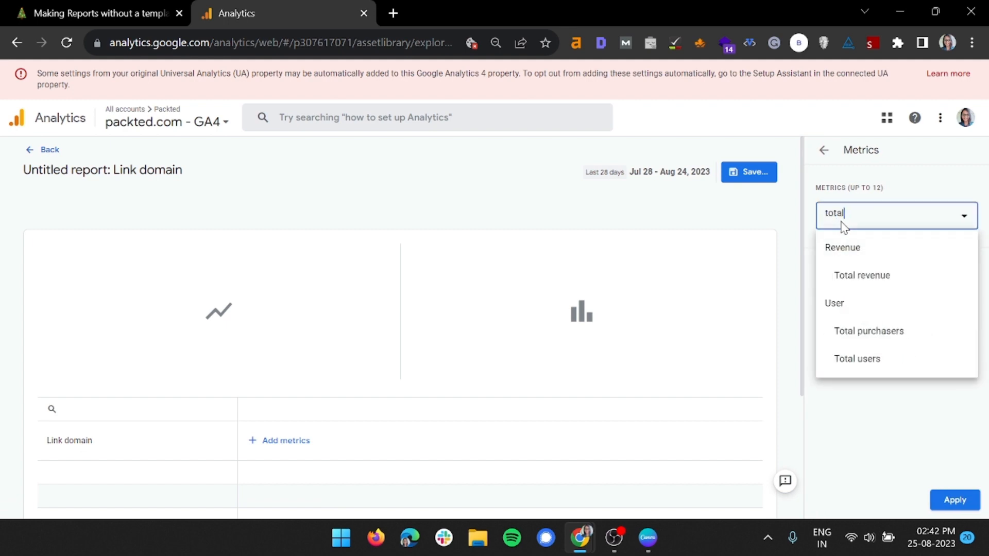
{"action": "left_click", "coordinate": [872, 358]}
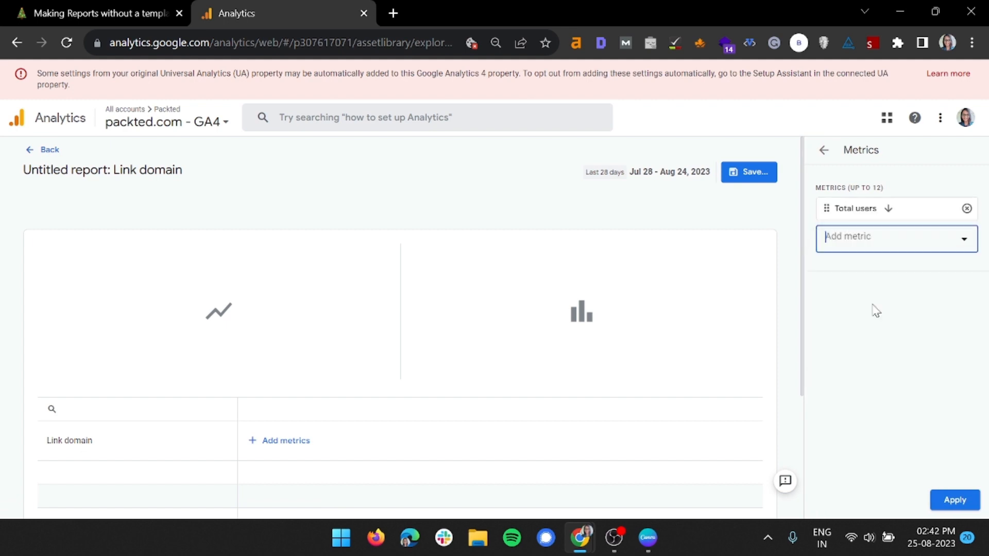
{"action": "left_click", "coordinate": [865, 240]}
{"action": "type", "text": "sessions"}
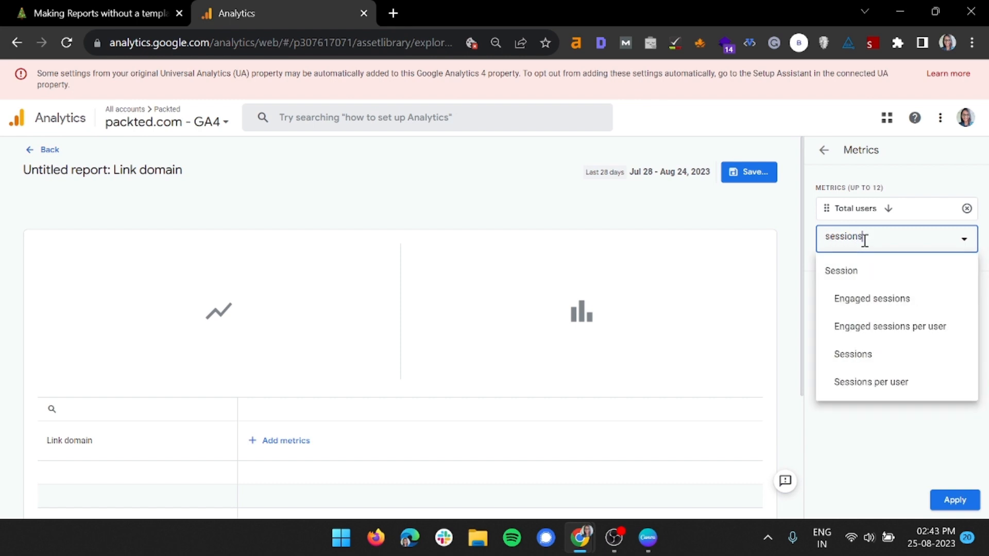
{"action": "left_click", "coordinate": [826, 353]}
Add Event count as the third metric and apply the metrics to the link domain report.
{"action": "left_click", "coordinate": [854, 269]}
{"action": "type", "text": "event"}
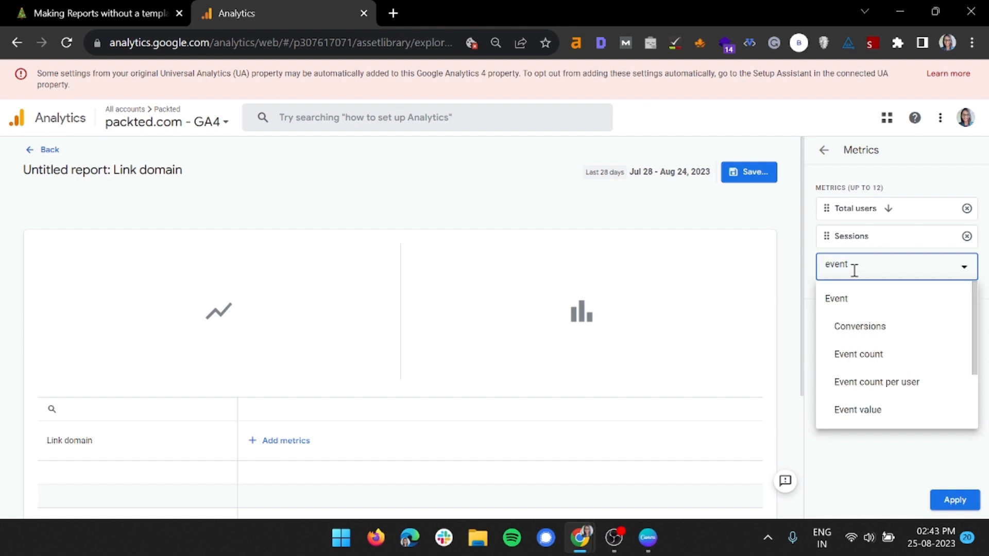
{"action": "left_click", "coordinate": [847, 354]}
{"action": "left_click", "coordinate": [950, 497]}
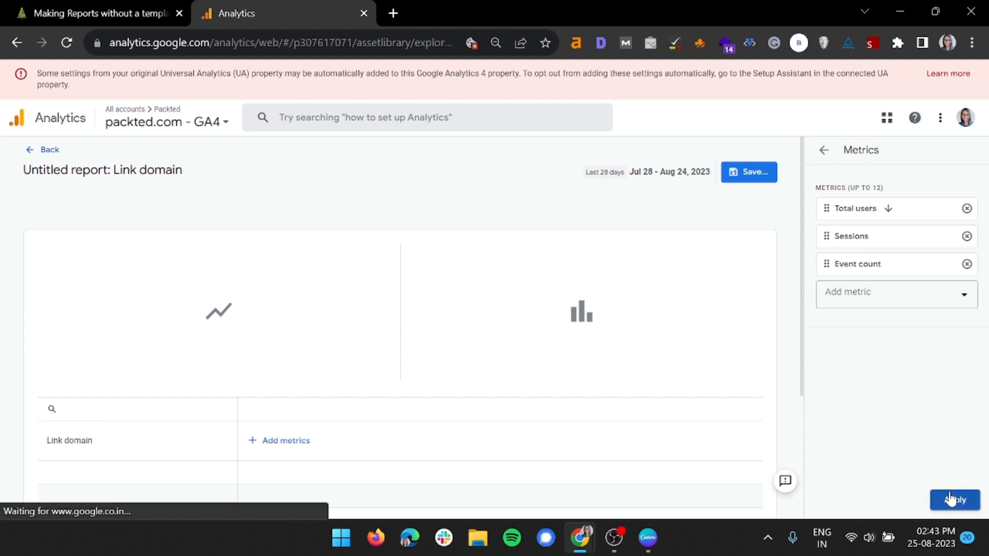
Show 25 rows per page in the link domain table and look through the listed domains.
{"action": "scroll", "coordinate": [541, 170], "scroll_direction": "down", "scroll_amount": 5}
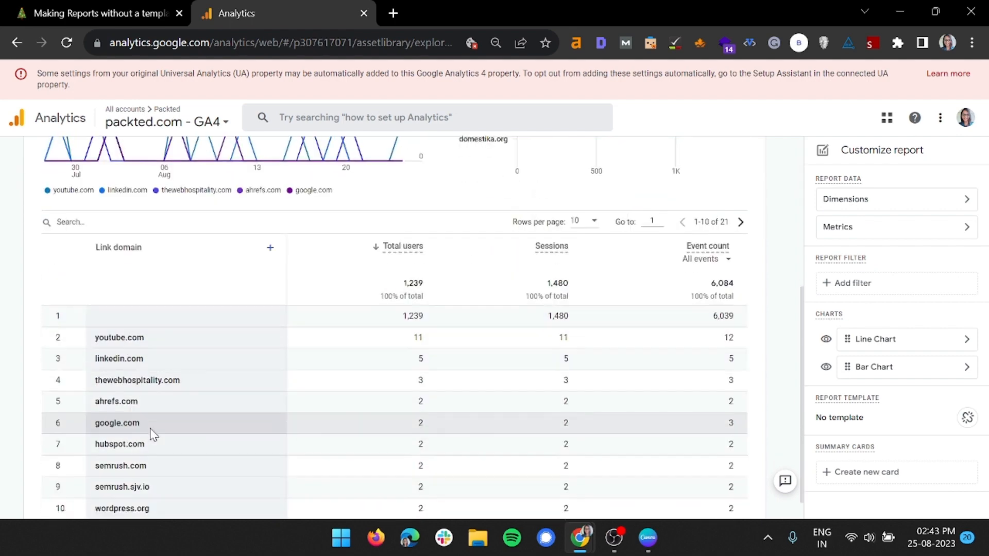
{"action": "scroll", "coordinate": [150, 432], "scroll_direction": "down", "scroll_amount": 1}
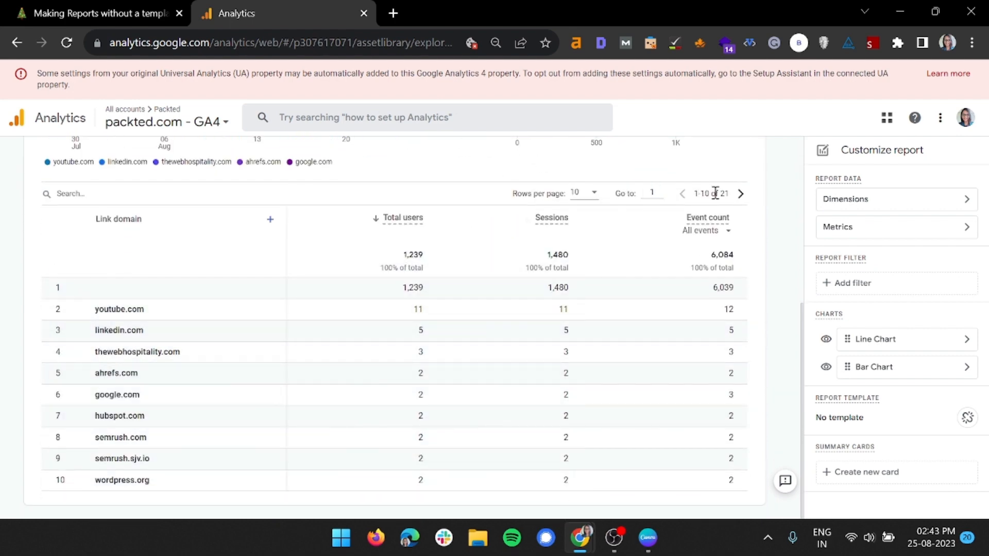
{"action": "left_click", "coordinate": [591, 193]}
{"action": "left_click", "coordinate": [580, 217]}
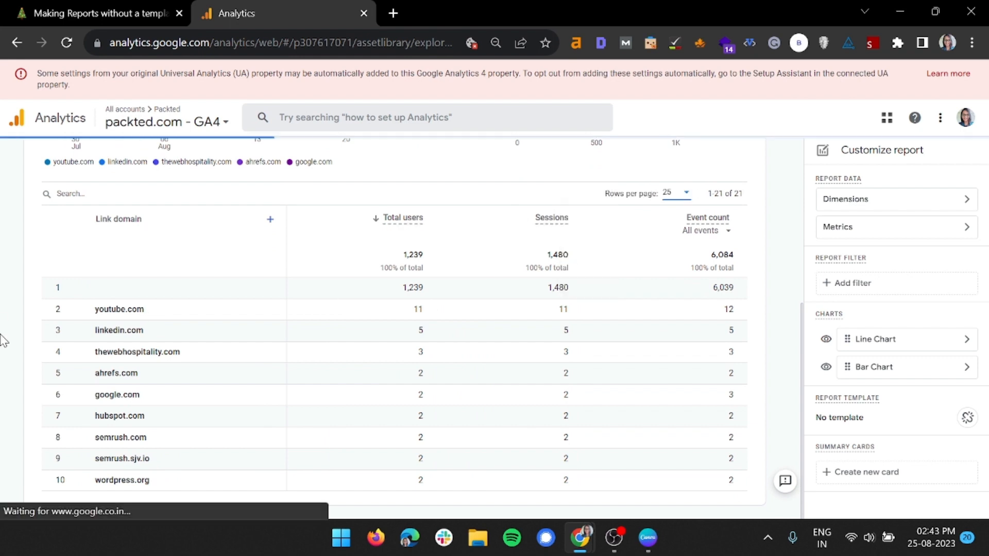
{"action": "scroll", "coordinate": [4, 340], "scroll_direction": "down", "scroll_amount": 5}
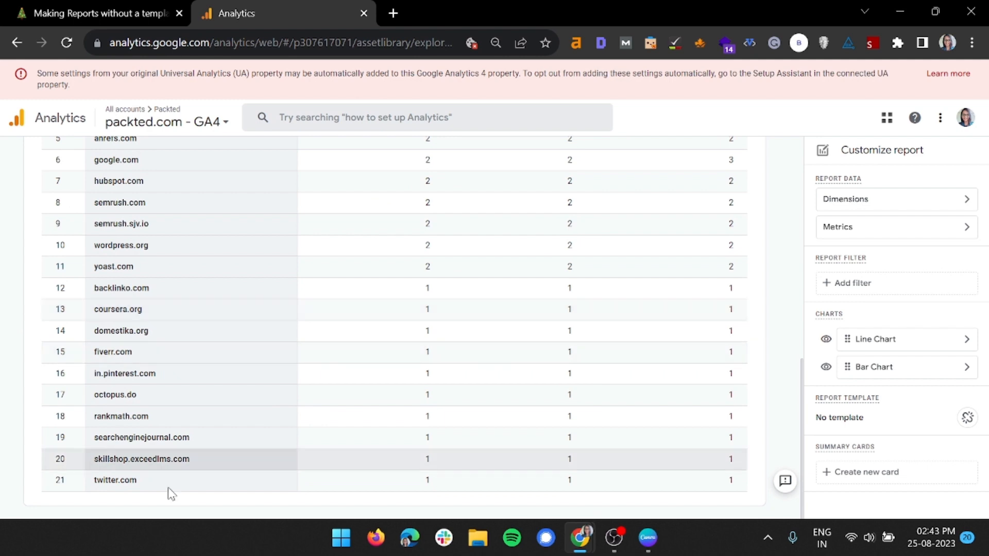
{"action": "scroll", "coordinate": [145, 371], "scroll_direction": "up", "scroll_amount": 5}
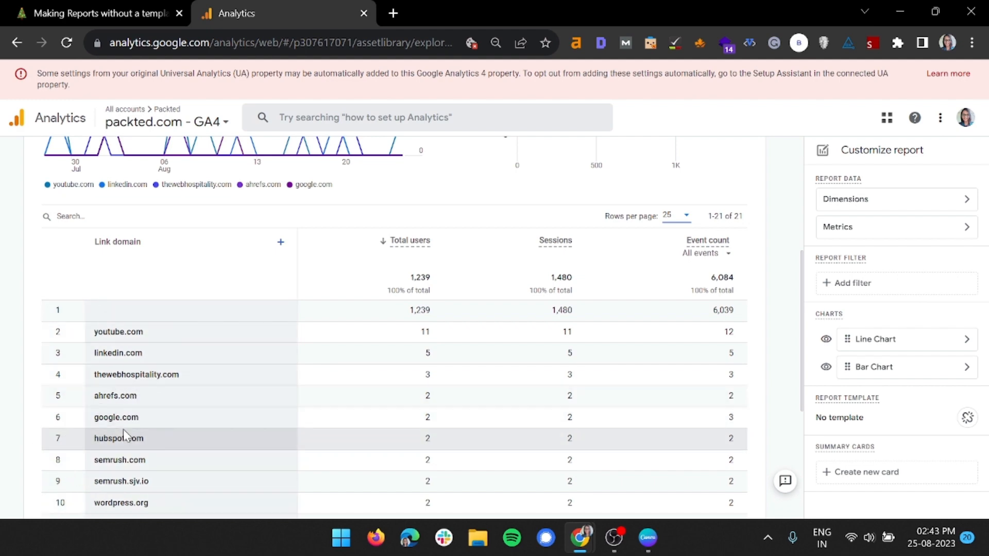
{"action": "scroll", "coordinate": [122, 431], "scroll_direction": "down", "scroll_amount": 5}
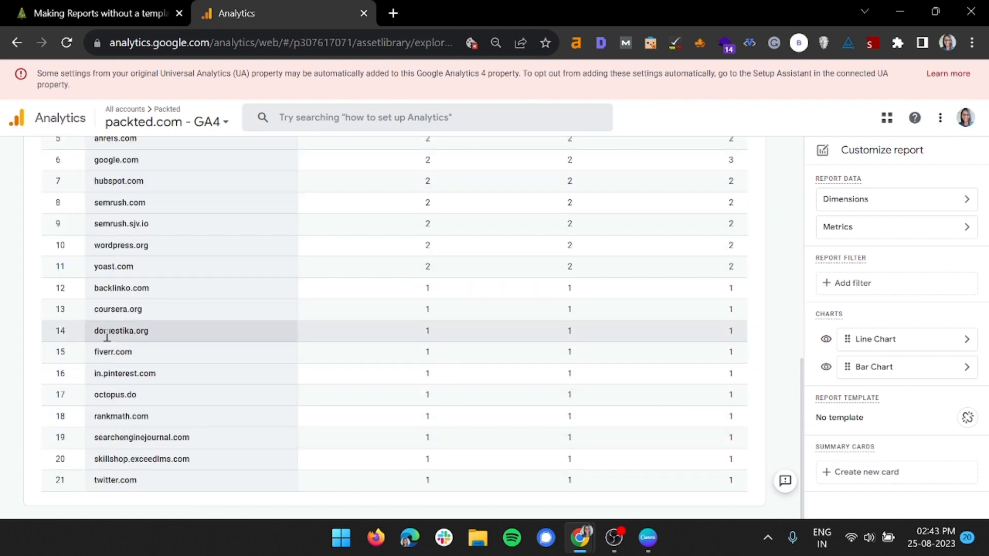
{"action": "scroll", "coordinate": [123, 350], "scroll_direction": "up", "scroll_amount": 6}
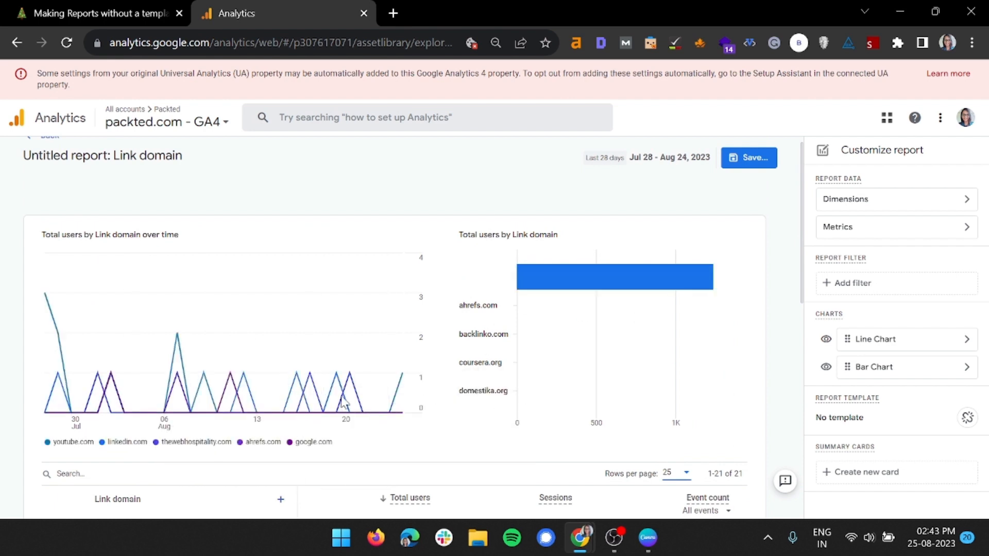
Hide the bar chart from the link domain report and look down to the table's end.
{"action": "left_click", "coordinate": [826, 368]}
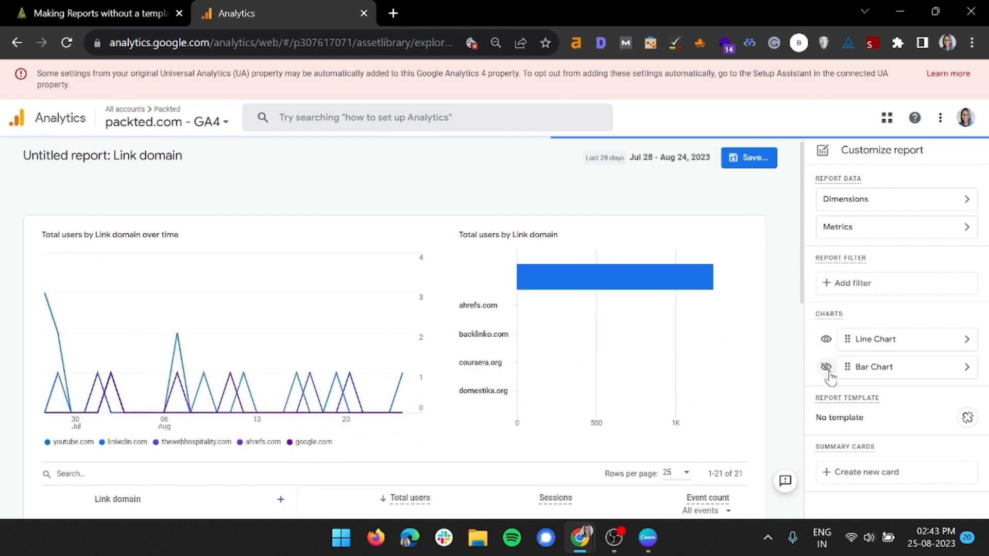
{"action": "scroll", "coordinate": [584, 366], "scroll_direction": "down", "scroll_amount": 5}
{"action": "scroll", "coordinate": [585, 367], "scroll_direction": "down", "scroll_amount": 5}
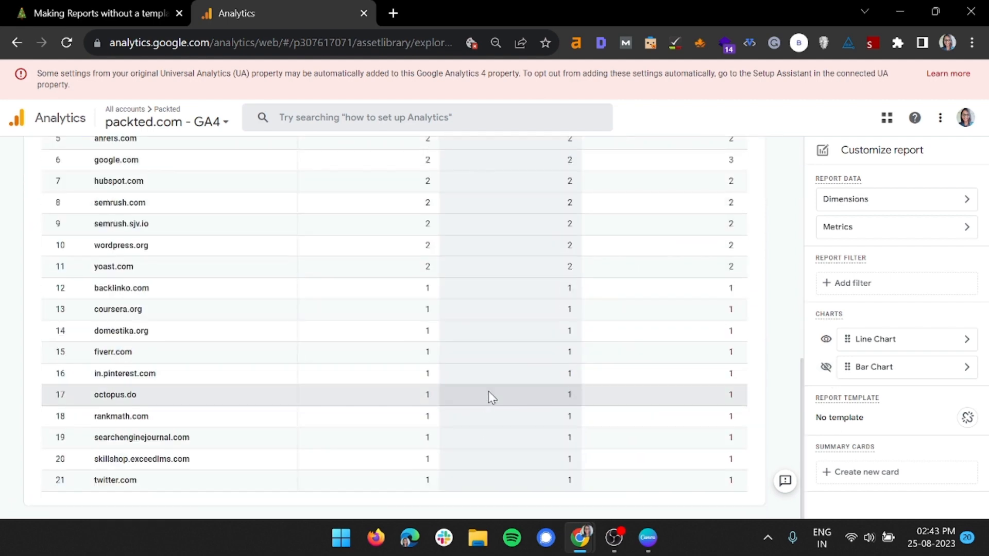
Start a report filter on the Country dimension with the match type exactly matches.
{"action": "left_click", "coordinate": [879, 287]}
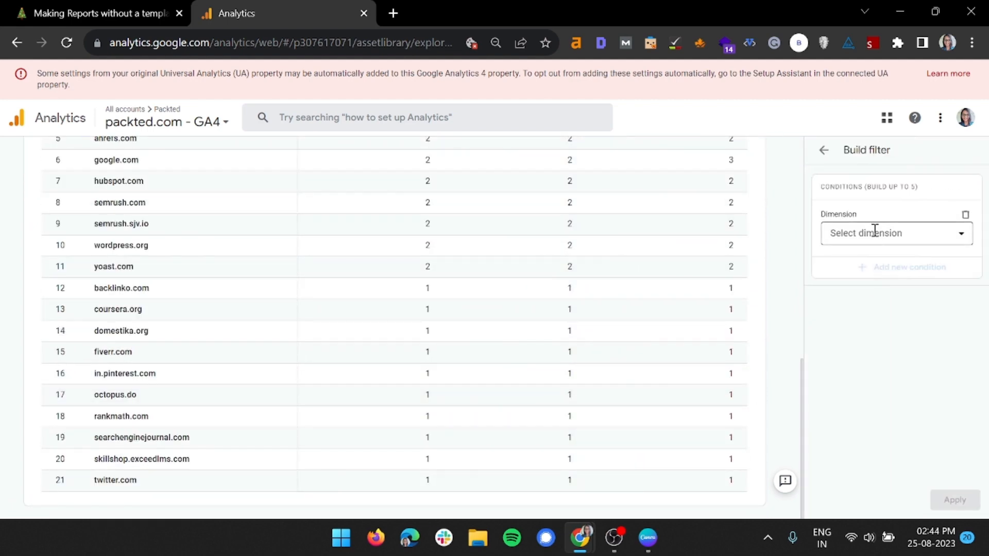
{"action": "left_click", "coordinate": [873, 230]}
{"action": "type", "text": "count"}
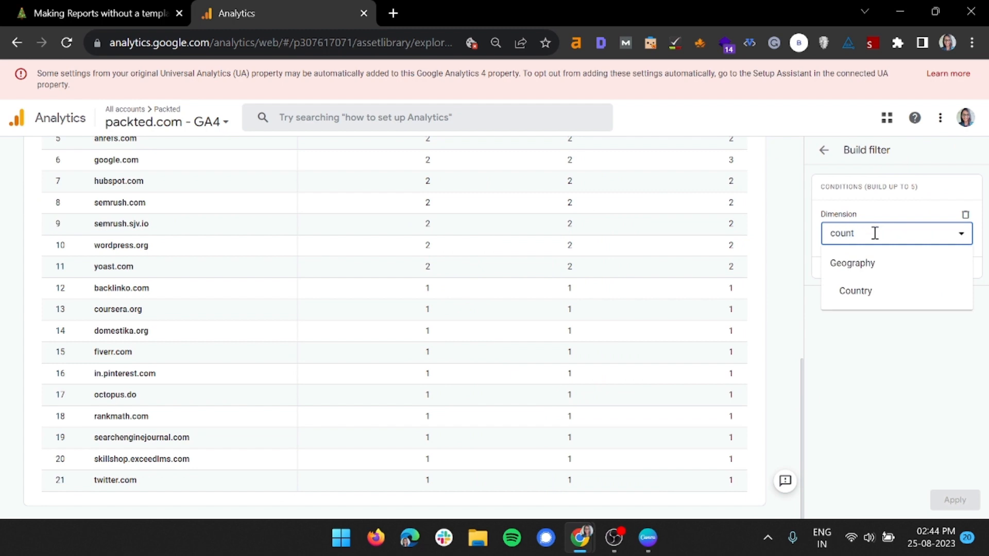
{"action": "left_click", "coordinate": [898, 291]}
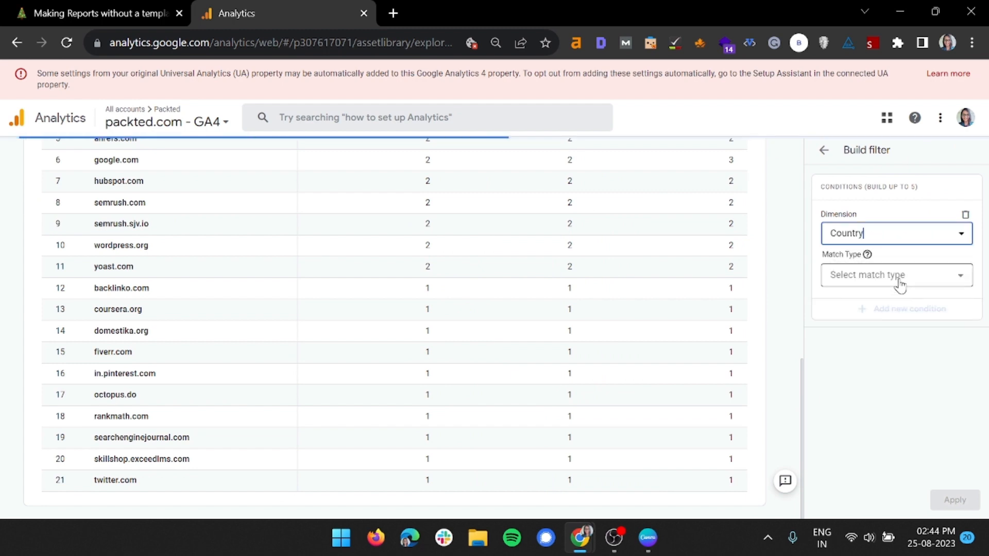
{"action": "left_click", "coordinate": [896, 276]}
{"action": "left_click", "coordinate": [890, 307]}
Choose United States as the Country filter's value and apply the filter to the report.
{"action": "left_click", "coordinate": [890, 309]}
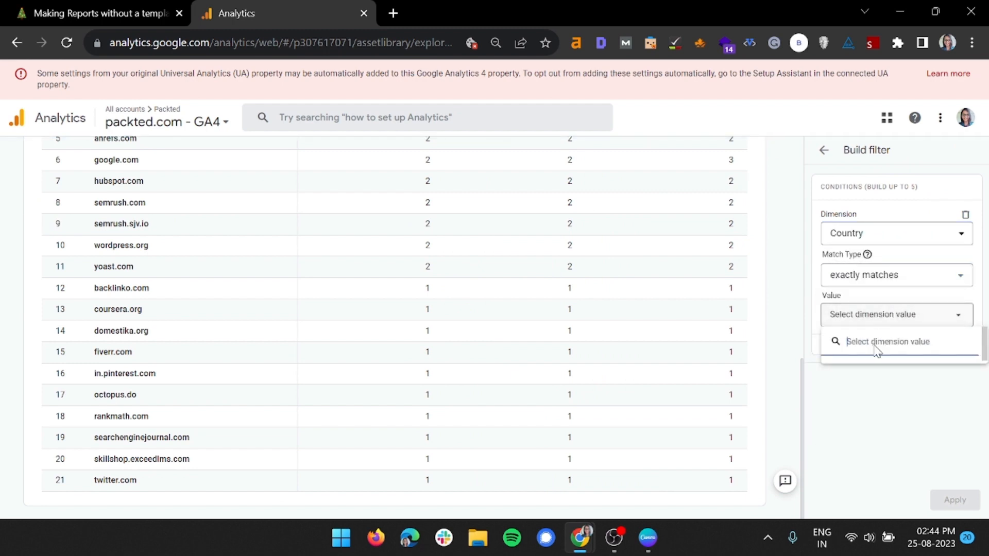
{"action": "left_click", "coordinate": [860, 376]}
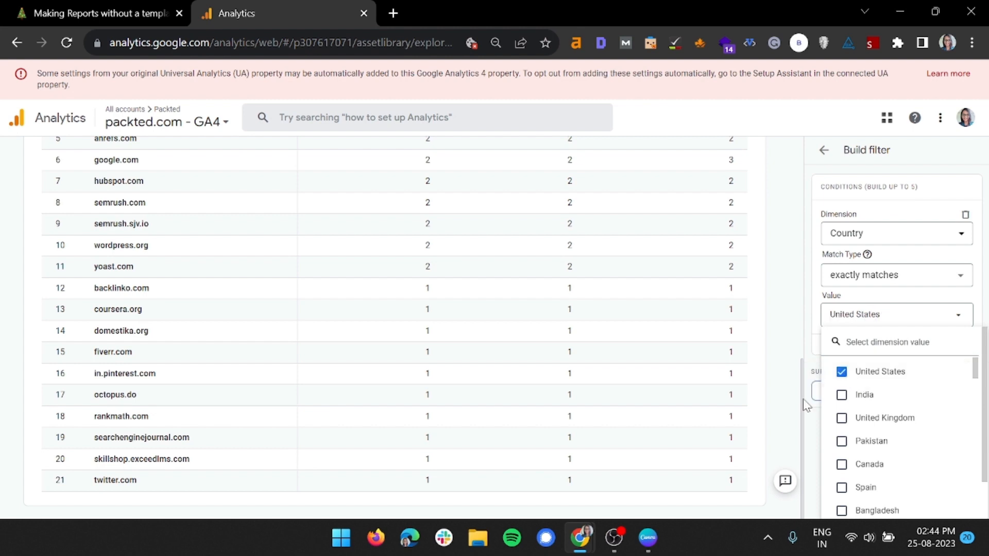
{"action": "left_click", "coordinate": [809, 435]}
{"action": "left_click", "coordinate": [953, 500]}
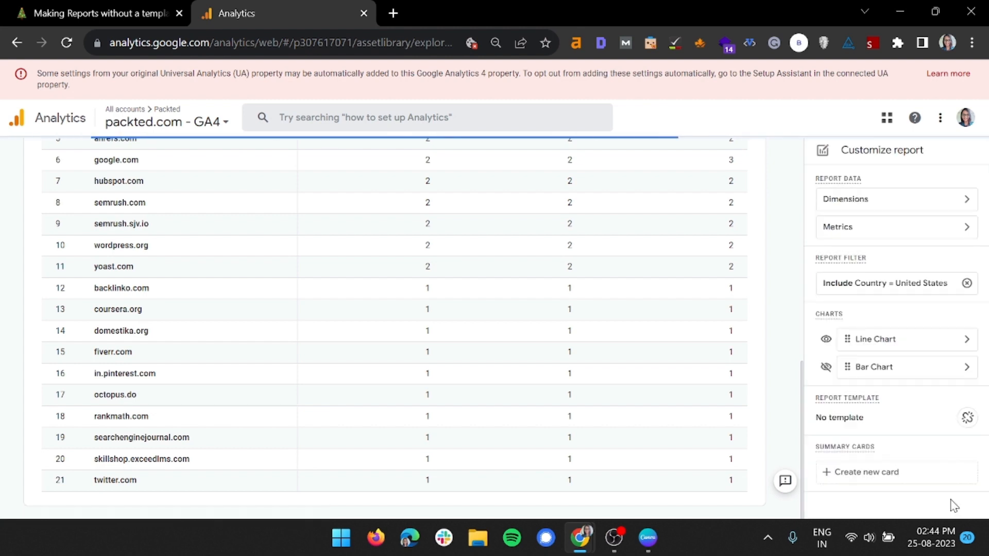
Review the United States-filtered link domain report and add Link URL as a second primary dimension.
{"action": "scroll", "coordinate": [744, 342], "scroll_direction": "up", "scroll_amount": 4}
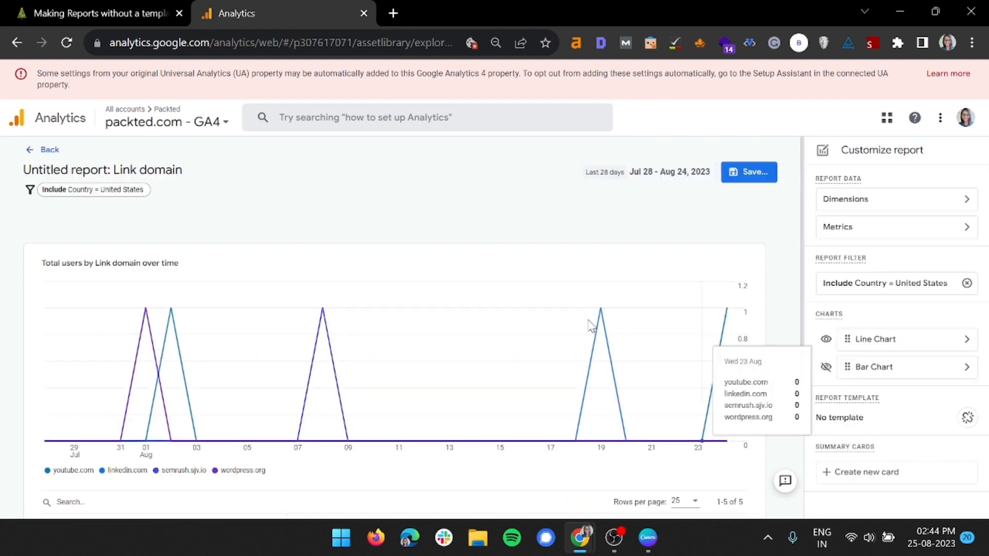
{"action": "scroll", "coordinate": [399, 359], "scroll_direction": "down", "scroll_amount": 4}
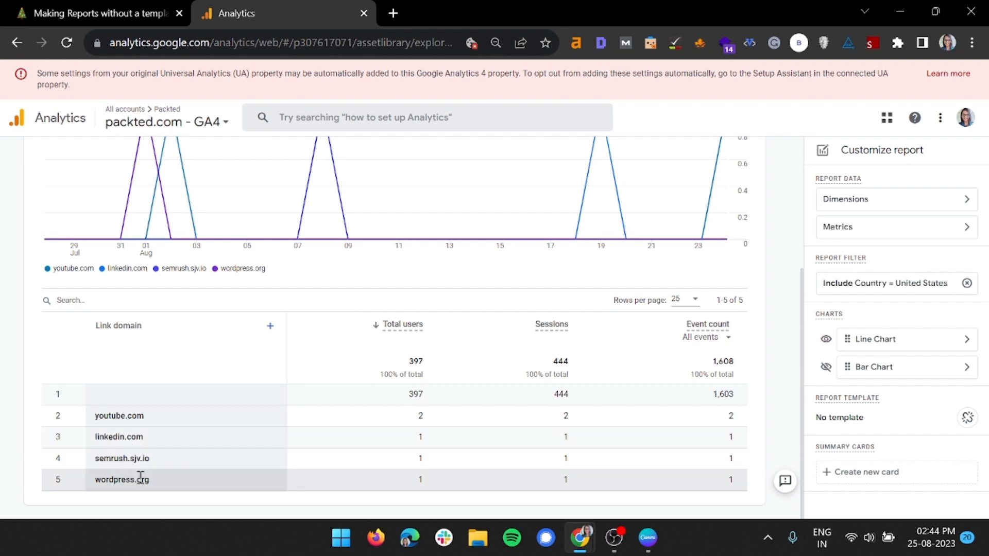
{"action": "left_click", "coordinate": [897, 199]}
{"action": "left_click", "coordinate": [874, 237]}
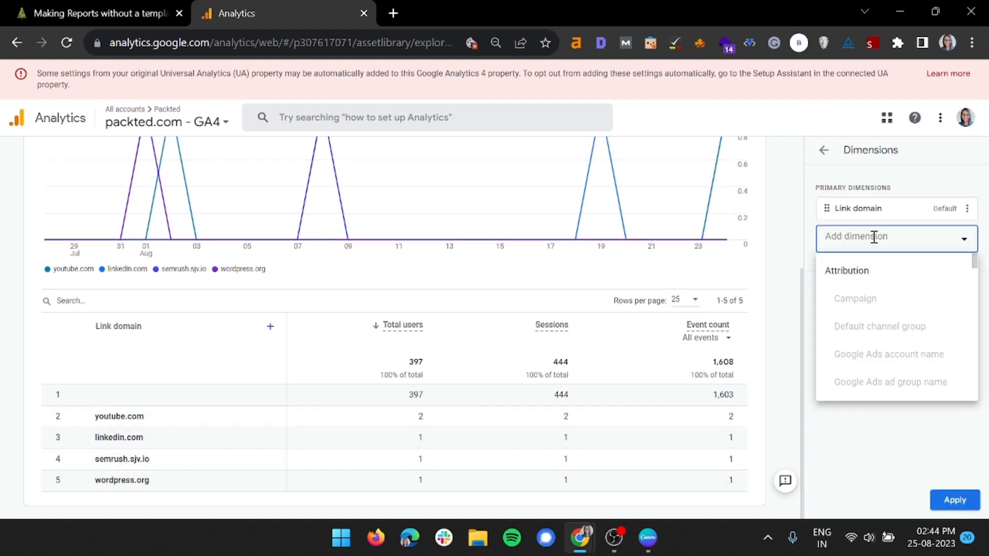
{"action": "type", "text": "link"}
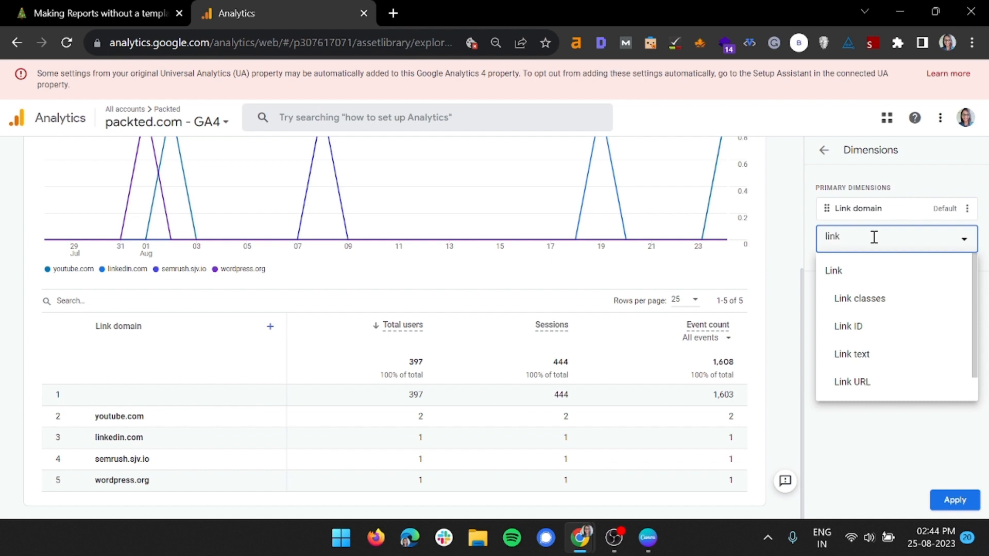
{"action": "left_click", "coordinate": [869, 383]}
Make Link URL the default dimension and apply the dimension changes to the report.
{"action": "left_click", "coordinate": [966, 236]}
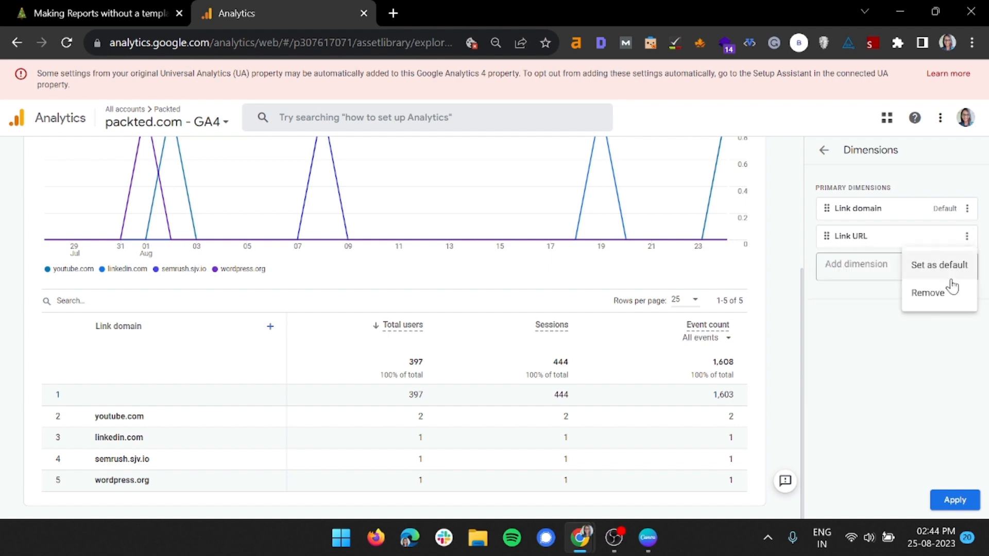
{"action": "left_click", "coordinate": [948, 267]}
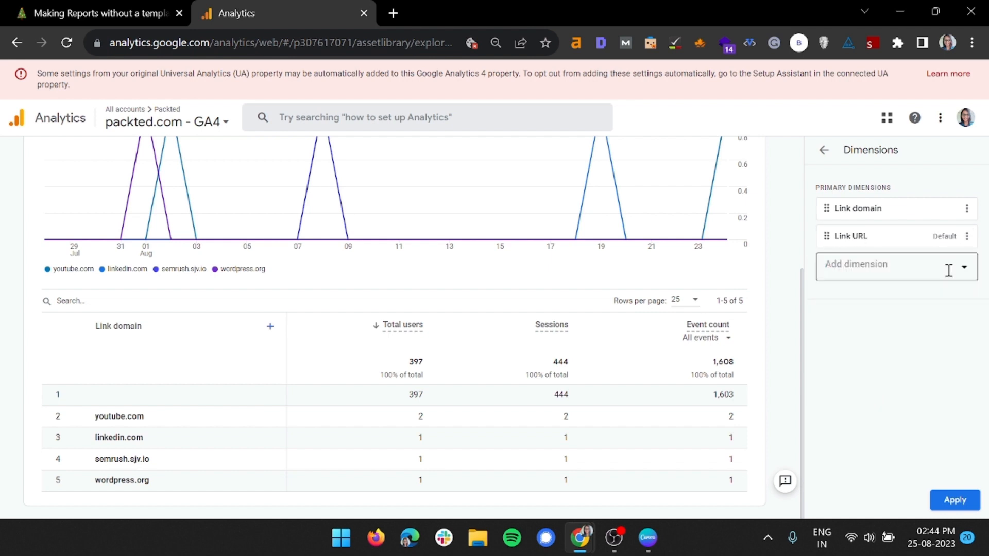
{"action": "left_click", "coordinate": [958, 502]}
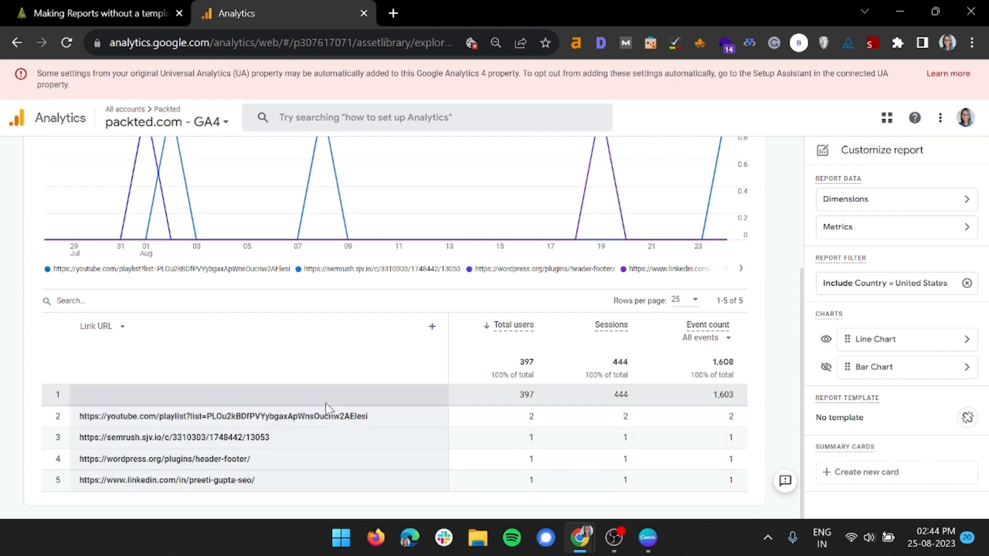
Remove the Country filter from the report and look through the listed link URLs.
{"action": "left_click", "coordinate": [966, 284]}
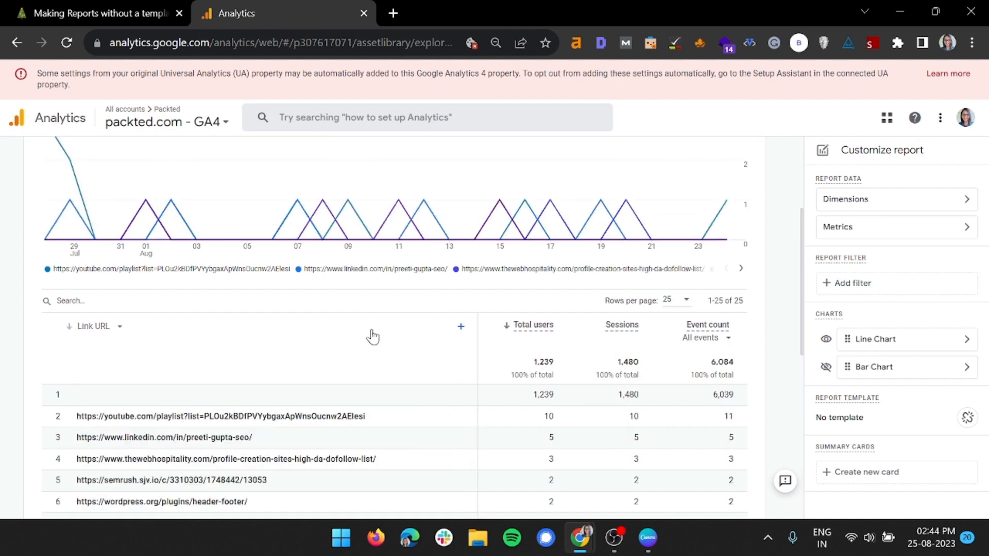
{"action": "scroll", "coordinate": [415, 347], "scroll_direction": "down", "scroll_amount": 4}
{"action": "scroll", "coordinate": [415, 347], "scroll_direction": "up", "scroll_amount": 4}
{"action": "scroll", "coordinate": [248, 256], "scroll_direction": "down", "scroll_amount": 5}
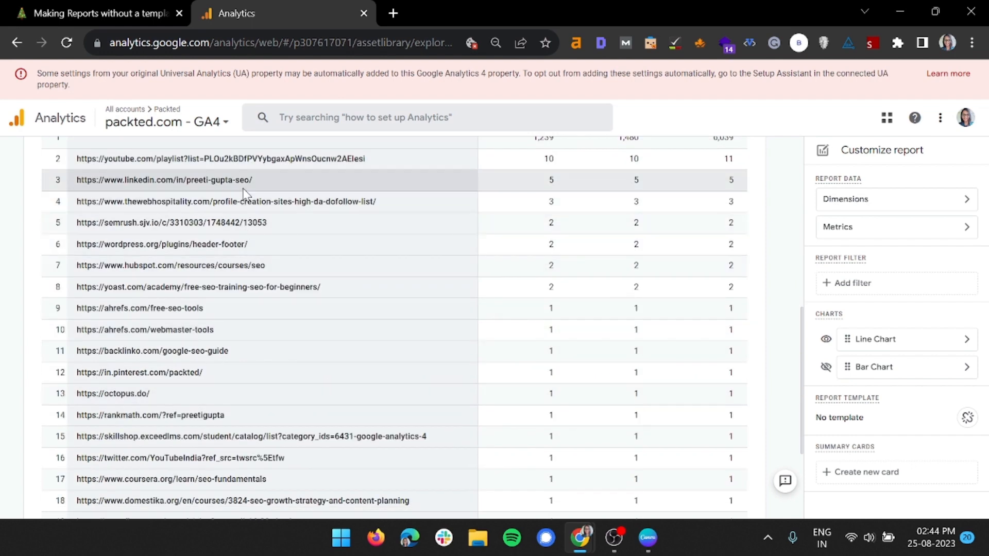
{"action": "scroll", "coordinate": [239, 384], "scroll_direction": "down", "scroll_amount": 3}
{"action": "scroll", "coordinate": [246, 371], "scroll_direction": "up", "scroll_amount": 5}
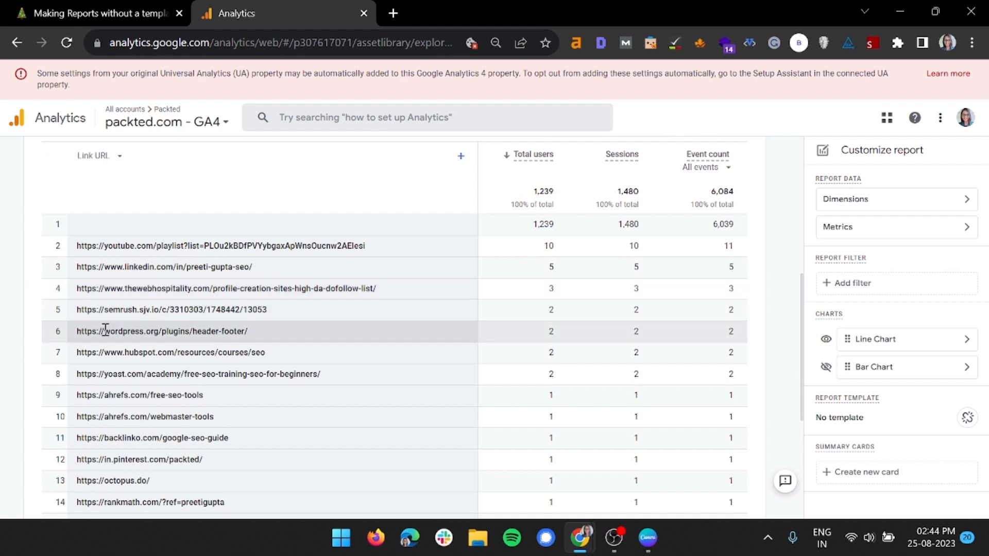
Examine individual link URLs in the table, including the semrush.sjv.io, yoast.com and thewebhospitality.com rows, and their total users.
{"action": "double_click", "coordinate": [109, 309]}
{"action": "triple_click", "coordinate": [109, 309]}
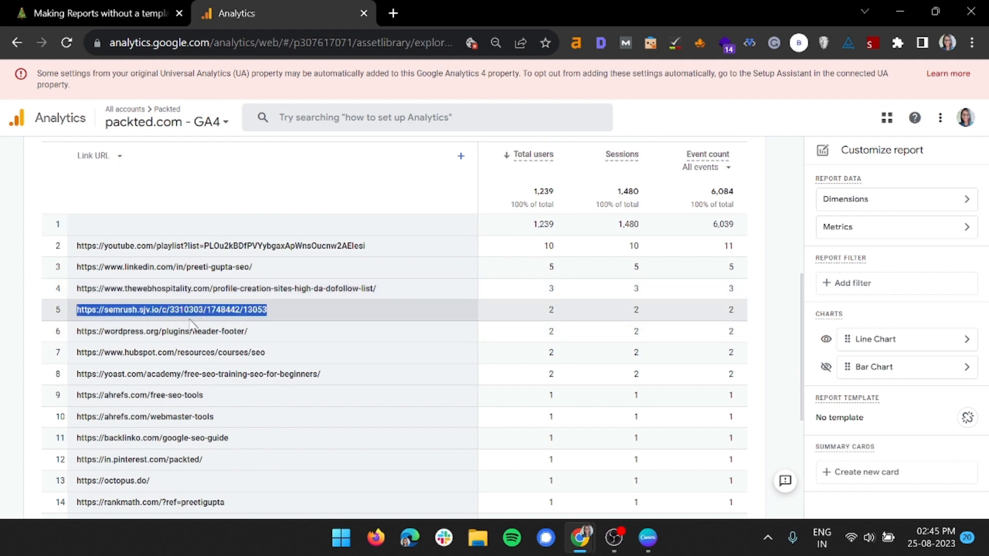
{"action": "left_click", "coordinate": [219, 312]}
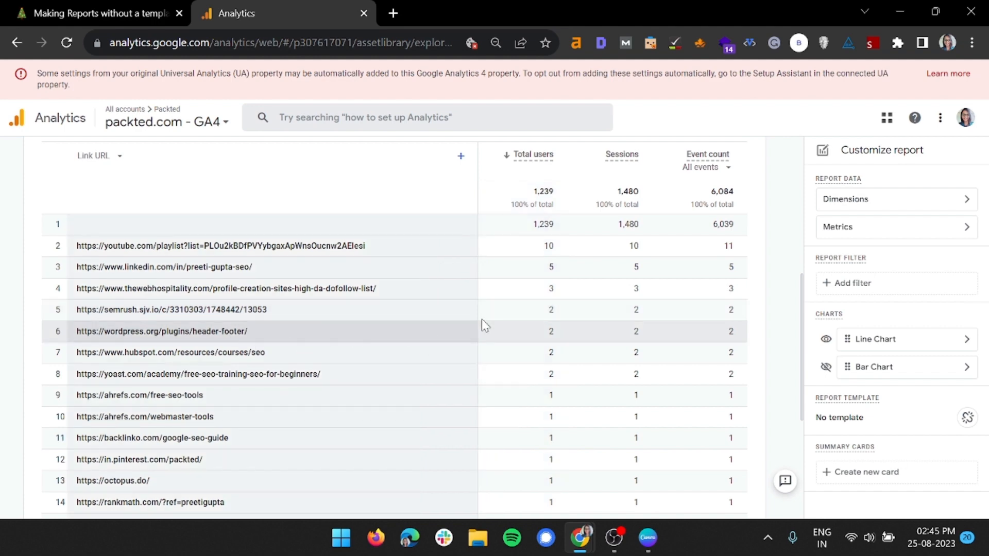
{"action": "triple_click", "coordinate": [237, 372]}
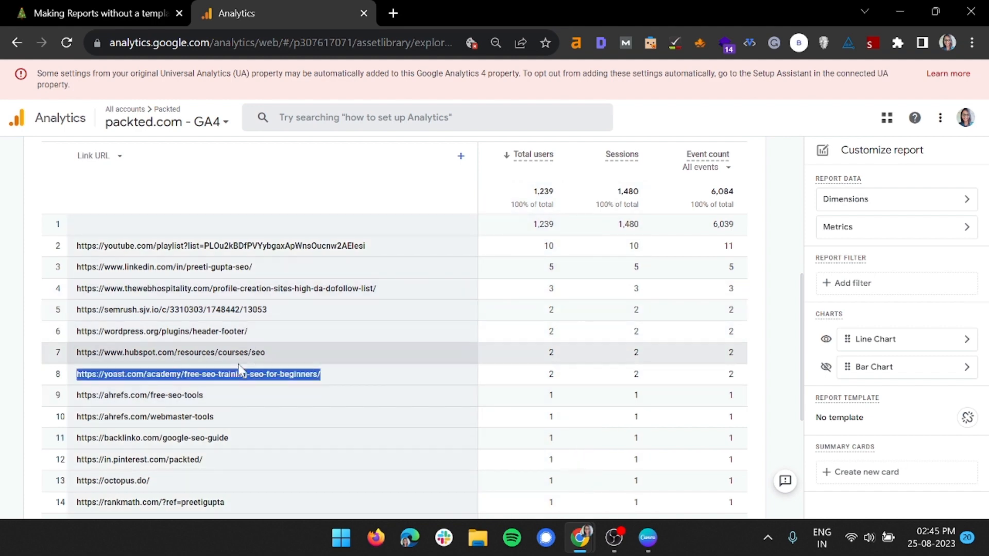
{"action": "scroll", "coordinate": [238, 367], "scroll_direction": "down", "scroll_amount": 5}
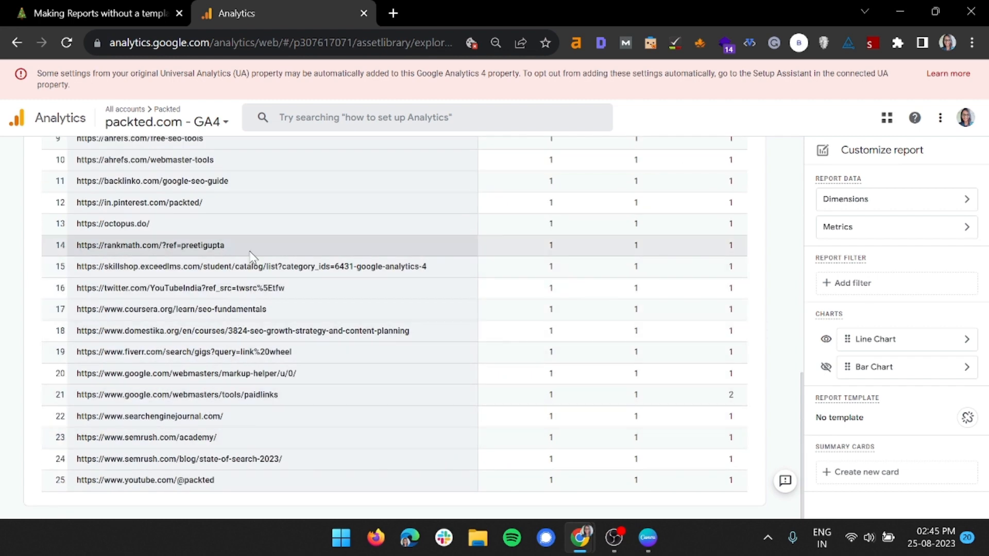
{"action": "scroll", "coordinate": [272, 265], "scroll_direction": "up", "scroll_amount": 5}
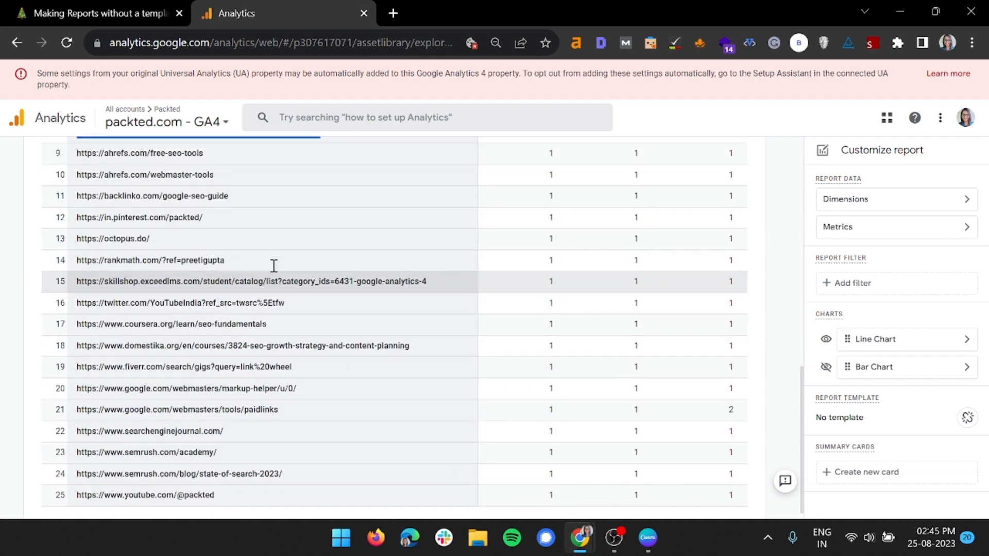
{"action": "left_click", "coordinate": [246, 310]}
{"action": "scroll", "coordinate": [242, 322], "scroll_direction": "down", "scroll_amount": 5}
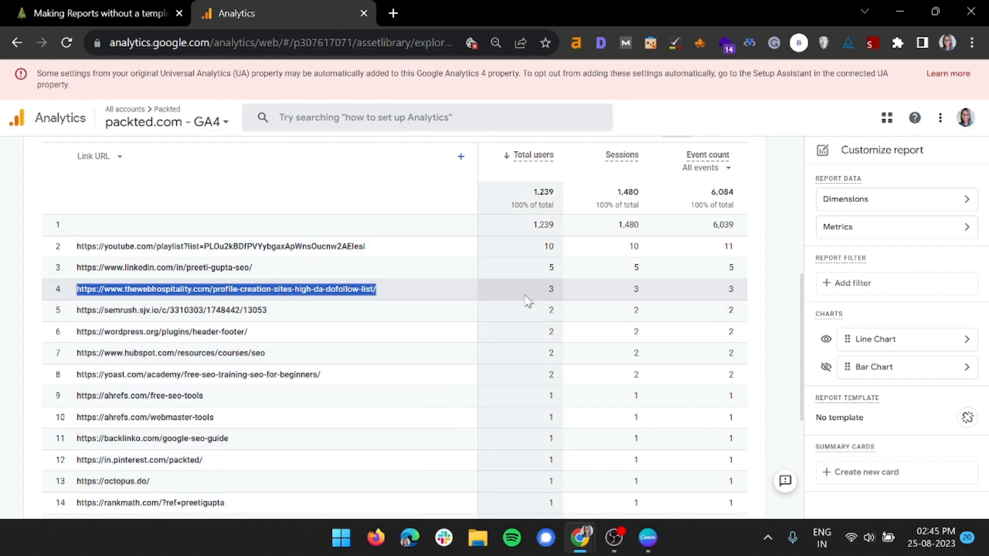
{"action": "left_click_drag", "start_coordinate": [542, 293], "coordinate": [551, 288]}
{"action": "left_click", "coordinate": [551, 288]}
Look through the further dimensions that can be added to the Link URL report.
{"action": "scroll", "coordinate": [551, 289], "scroll_direction": "up", "scroll_amount": 7}
{"action": "left_click", "coordinate": [953, 206]}
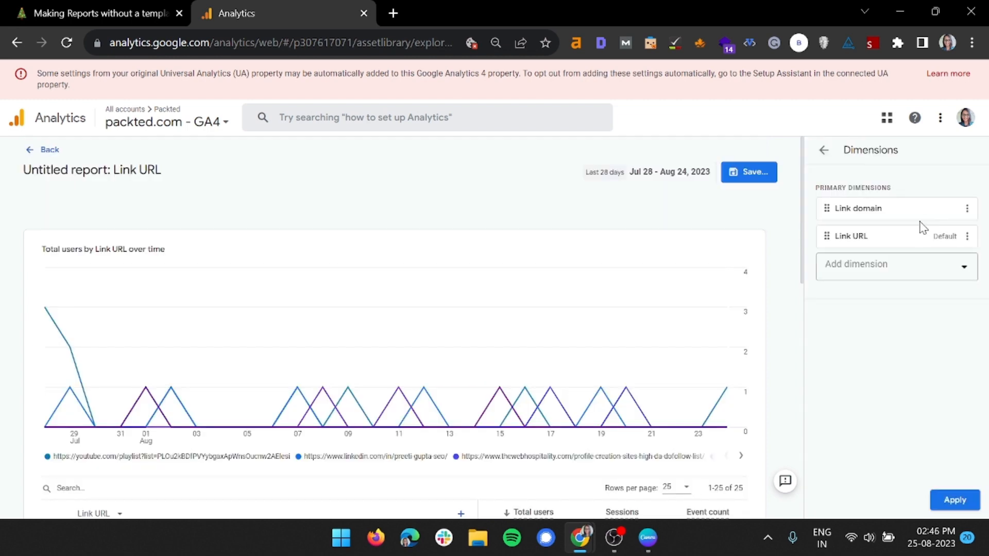
{"action": "left_click", "coordinate": [870, 269]}
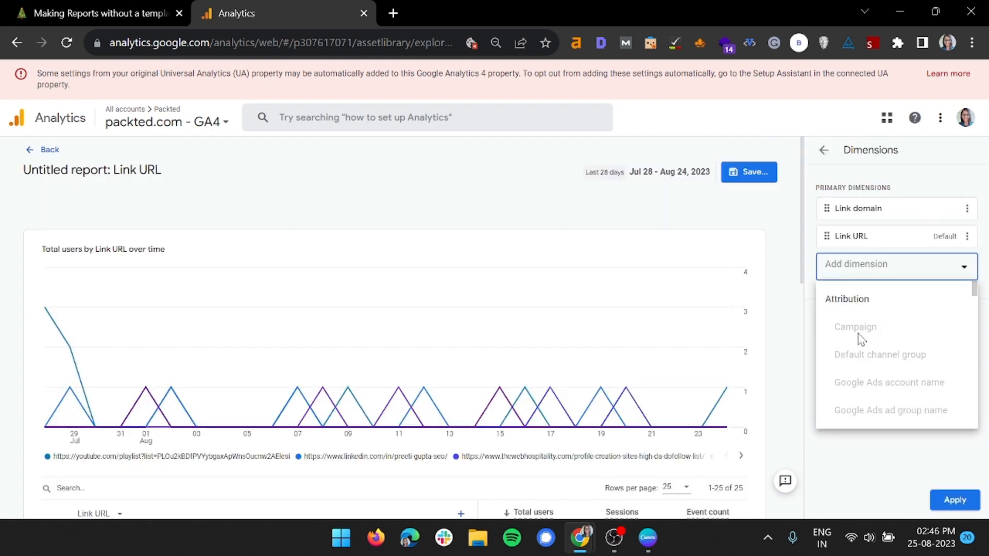
{"action": "scroll", "coordinate": [860, 337], "scroll_direction": "down", "scroll_amount": 5}
{"action": "scroll", "coordinate": [860, 340], "scroll_direction": "down", "scroll_amount": 15}
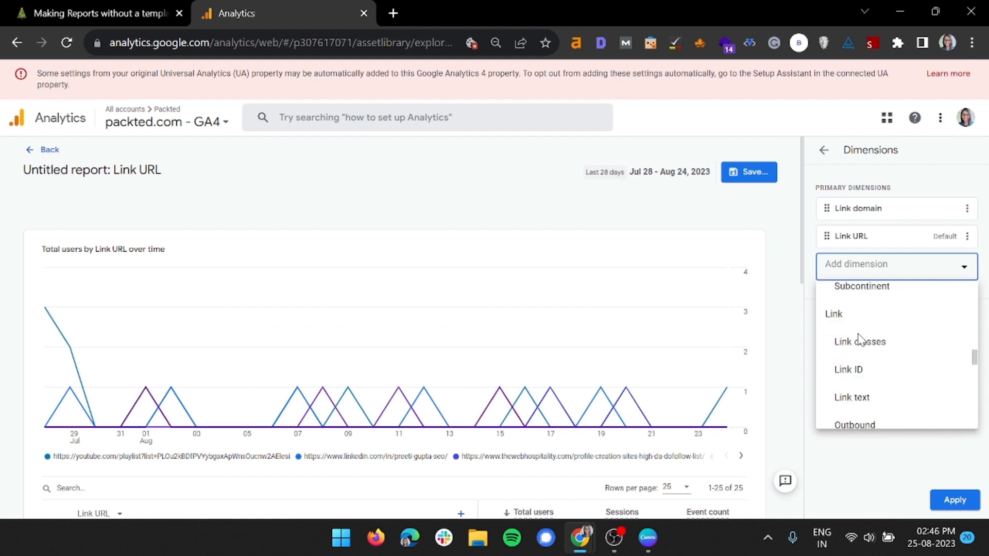
{"action": "scroll", "coordinate": [862, 340], "scroll_direction": "down", "scroll_amount": 10}
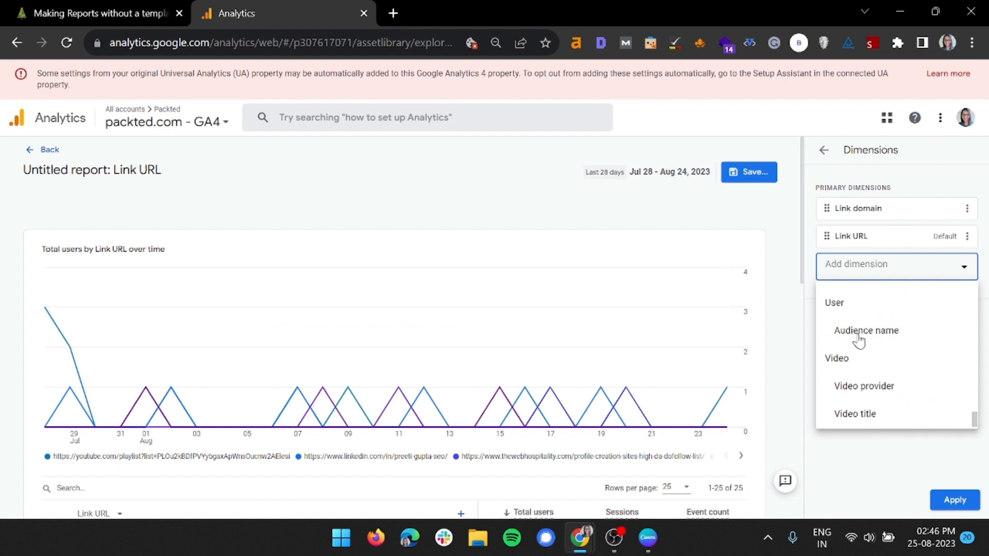
{"action": "scroll", "coordinate": [858, 344], "scroll_direction": "up", "scroll_amount": 2}
{"action": "scroll", "coordinate": [858, 343], "scroll_direction": "up", "scroll_amount": 2}
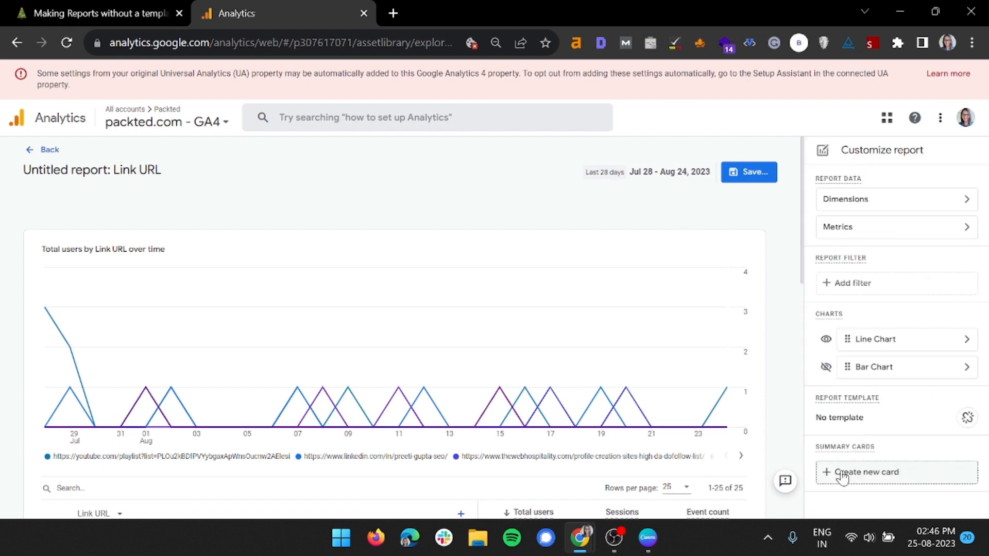
Create a summary card showing Total users by Link domain as a line chart and apply it to the report.
{"action": "left_click", "coordinate": [842, 474]}
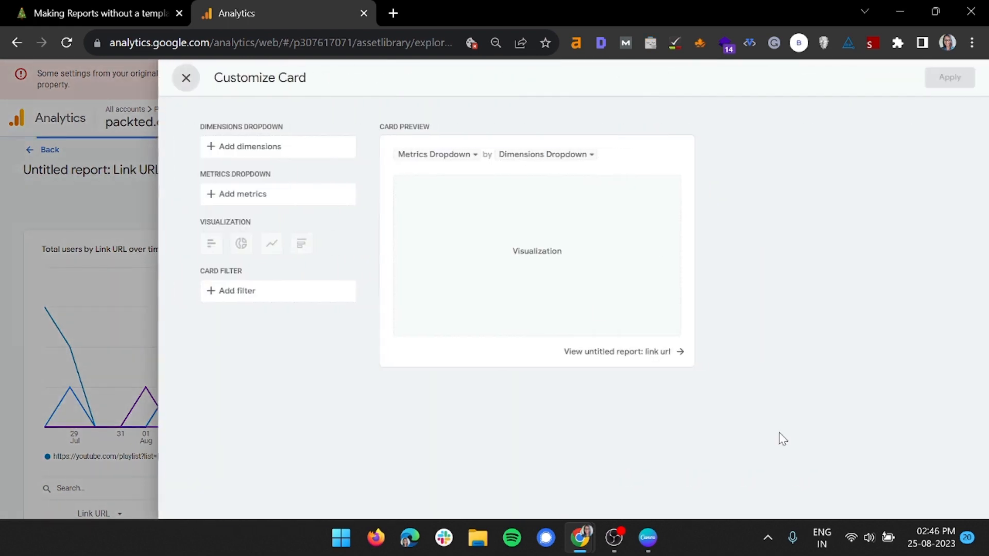
{"action": "left_click", "coordinate": [331, 150]}
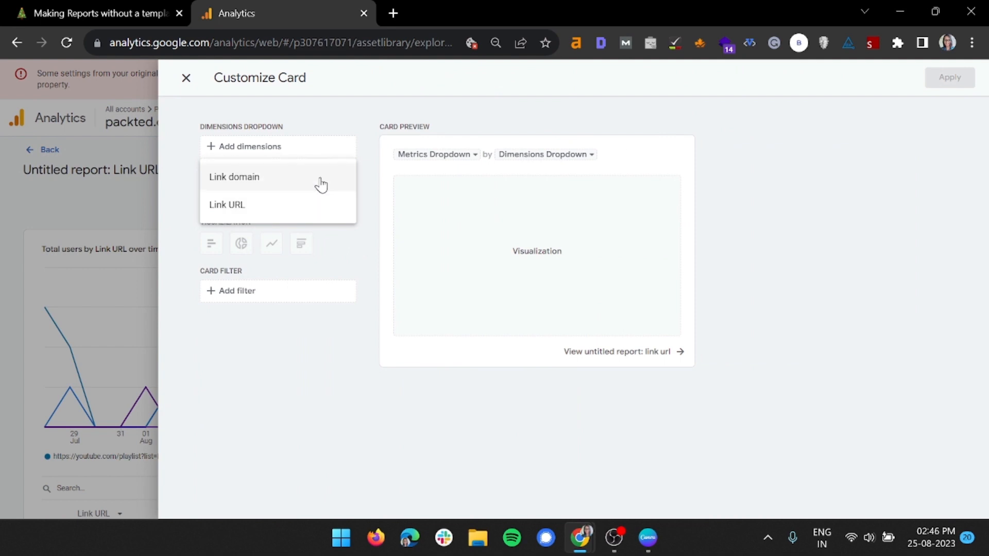
{"action": "left_click", "coordinate": [306, 177]}
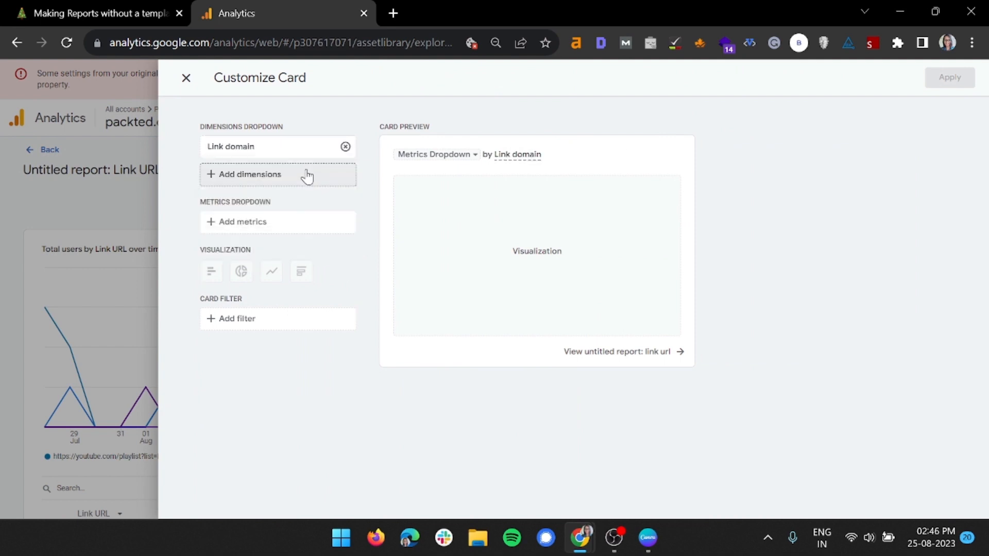
{"action": "left_click", "coordinate": [276, 226]}
{"action": "left_click", "coordinate": [271, 257]}
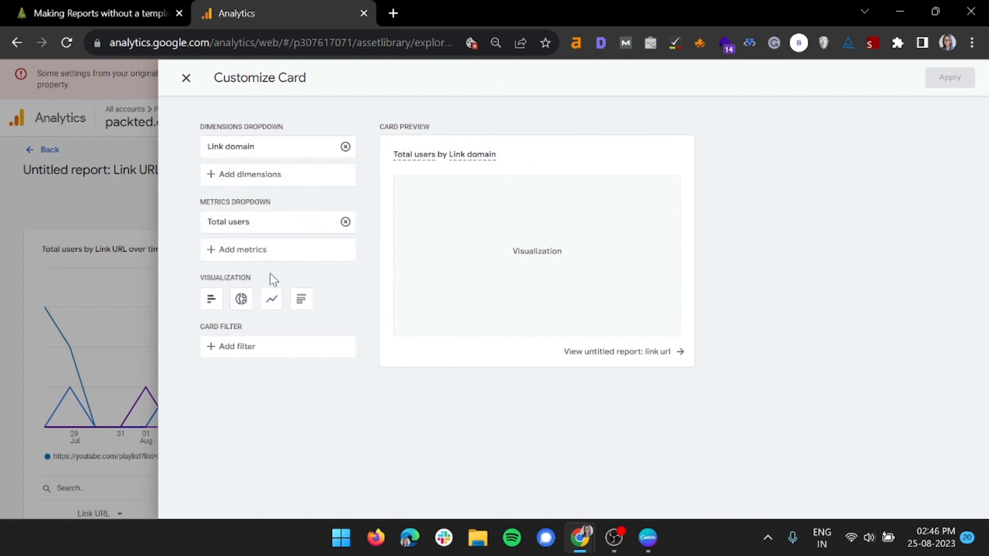
{"action": "left_click", "coordinate": [270, 303]}
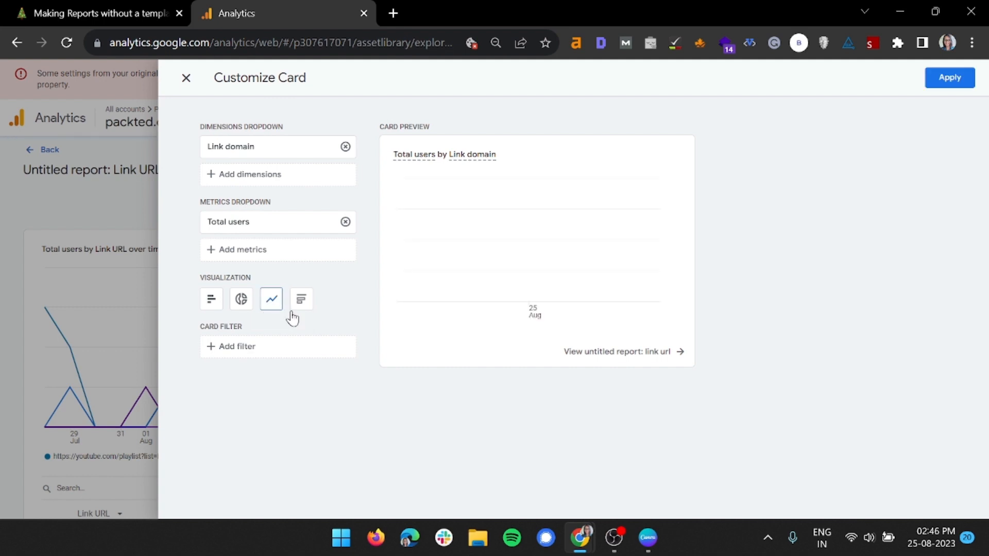
{"action": "left_click", "coordinate": [958, 85]}
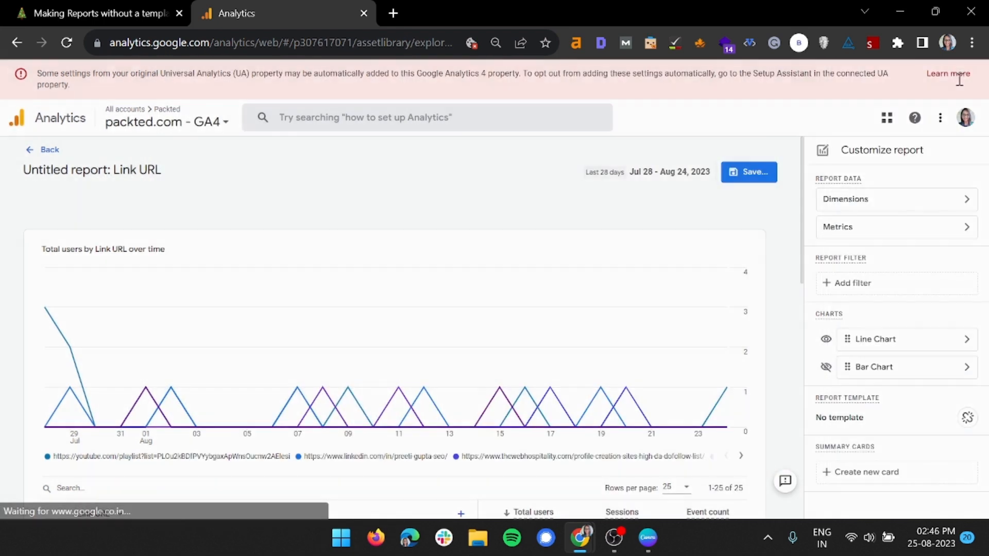